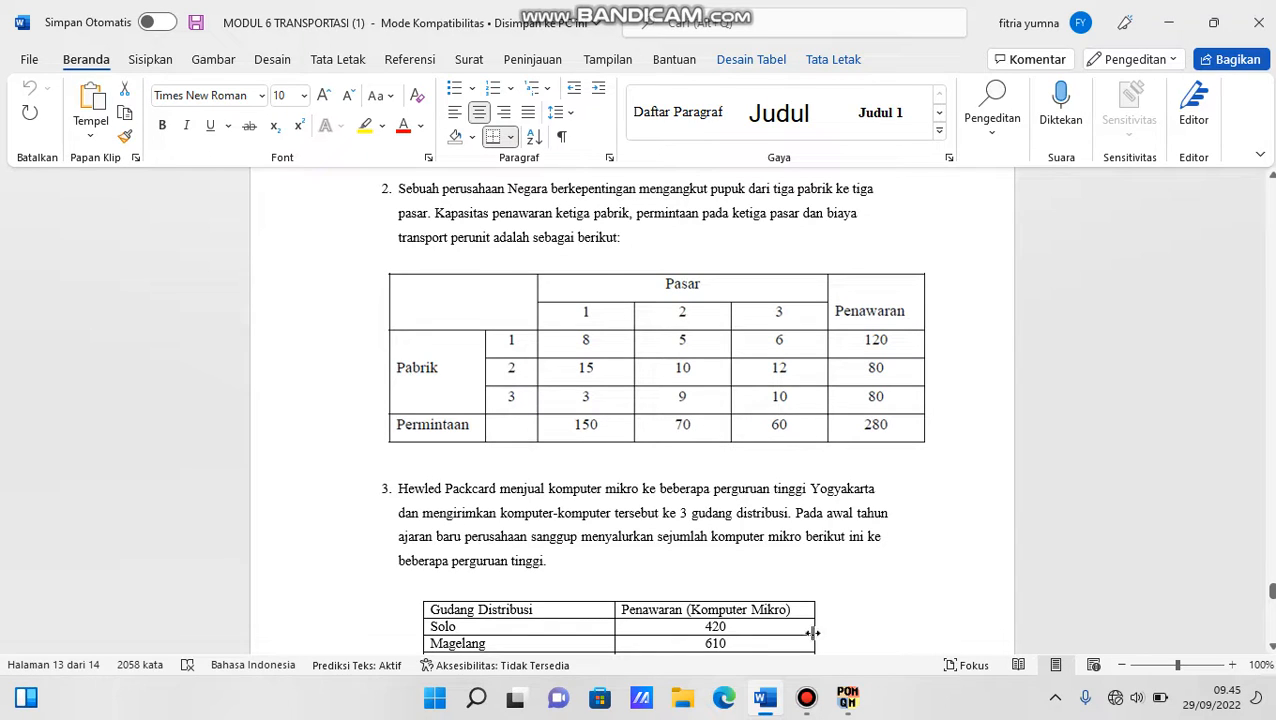
Switch to QM for Windows, load the Transportation module and start a new data set.
{"action": "left_click", "coordinate": [847, 700]}
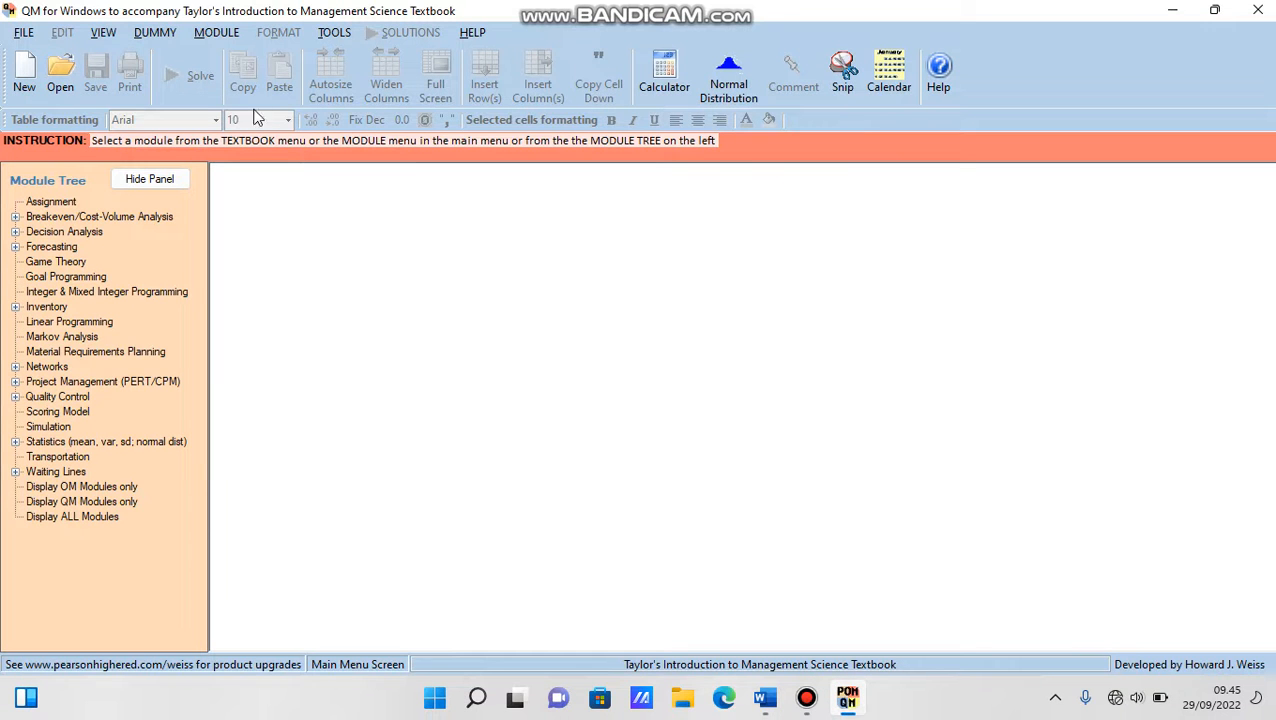
{"action": "left_click", "coordinate": [220, 33]}
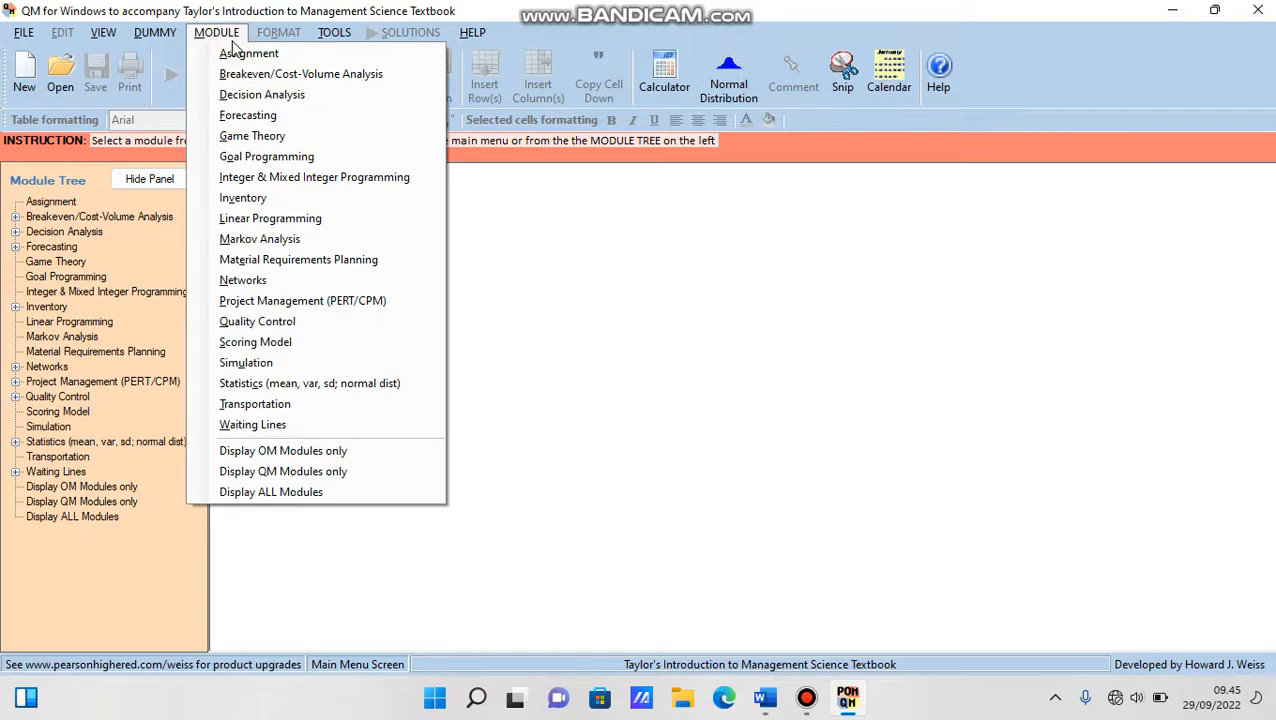
{"action": "left_click", "coordinate": [256, 403]}
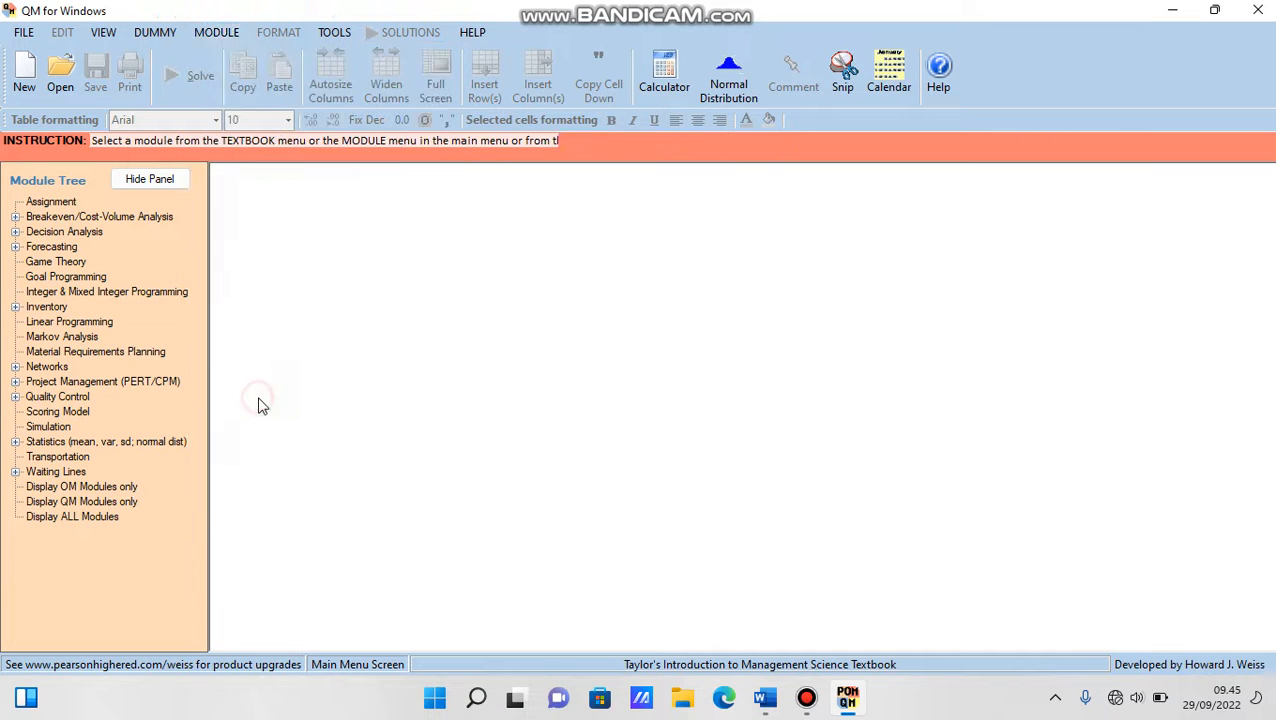
{"action": "left_click", "coordinate": [23, 32]}
{"action": "left_click", "coordinate": [101, 56]}
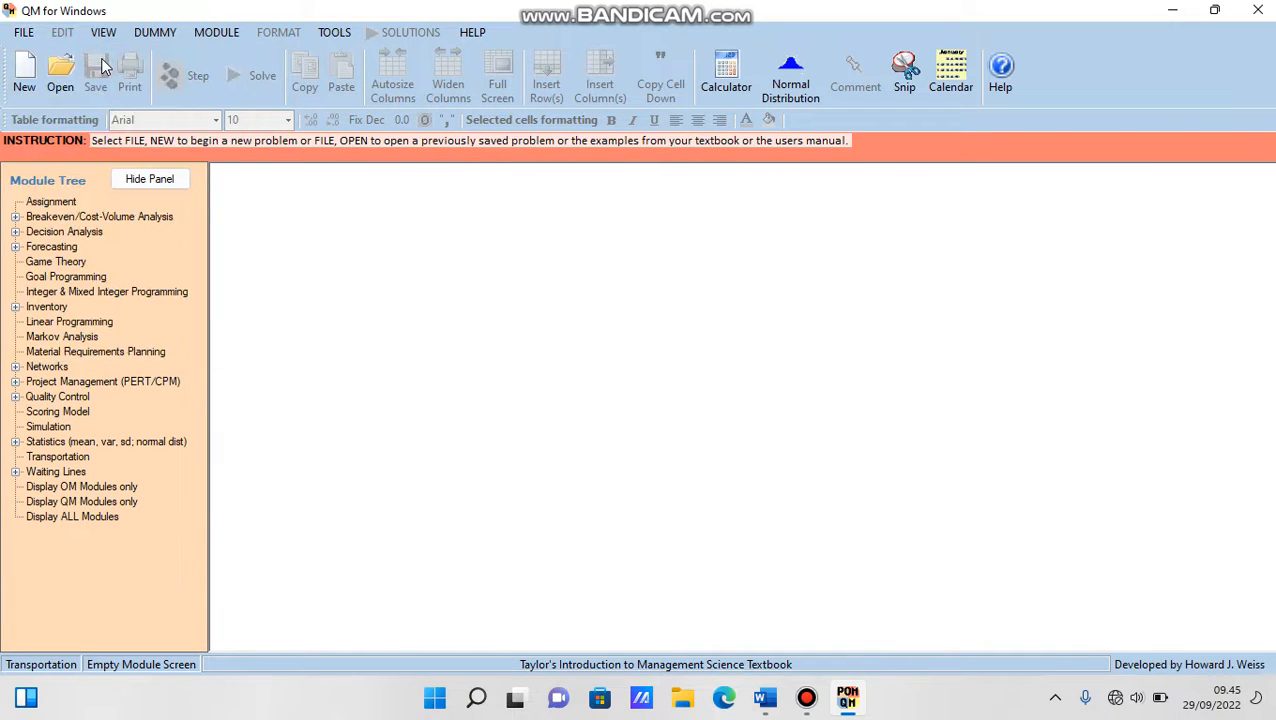
Clear the default title of the new transportation data set.
{"action": "left_click", "coordinate": [459, 224]}
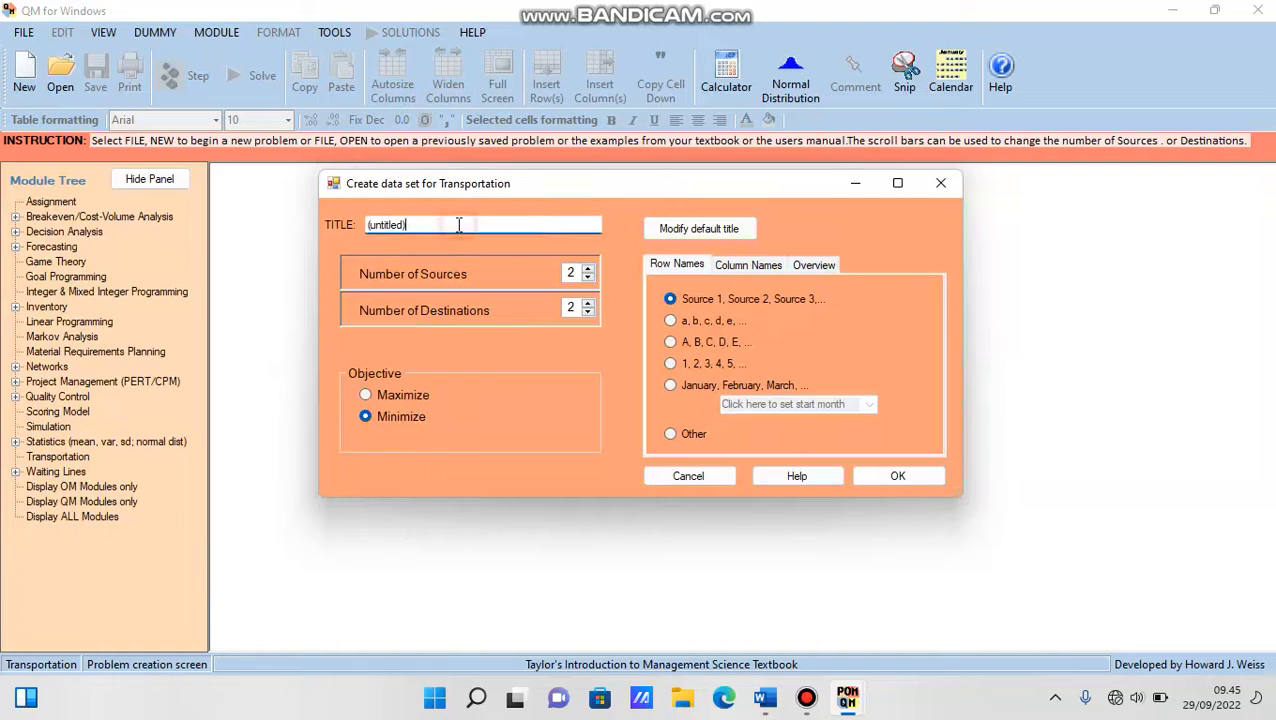
{"action": "key", "text": "BackSpace"}
{"action": "key", "text": "BackSpace"}
{"action": "key", "text": "BackSpace"}
{"action": "key", "text": "BackSpace"}
{"action": "key", "text": "BackSpace"}
{"action": "key", "text": "BackSpace"}
{"action": "key", "text": "BackSpace"}
{"action": "key", "text": "BackSpace"}
{"action": "key", "text": "BackSpace"}
{"action": "key", "text": "BackSpace"}
Copy "perusahaan Negara" from problem 2 in the Word document and paste it as the data set title in QM for Windows.
{"action": "left_click", "coordinate": [765, 697]}
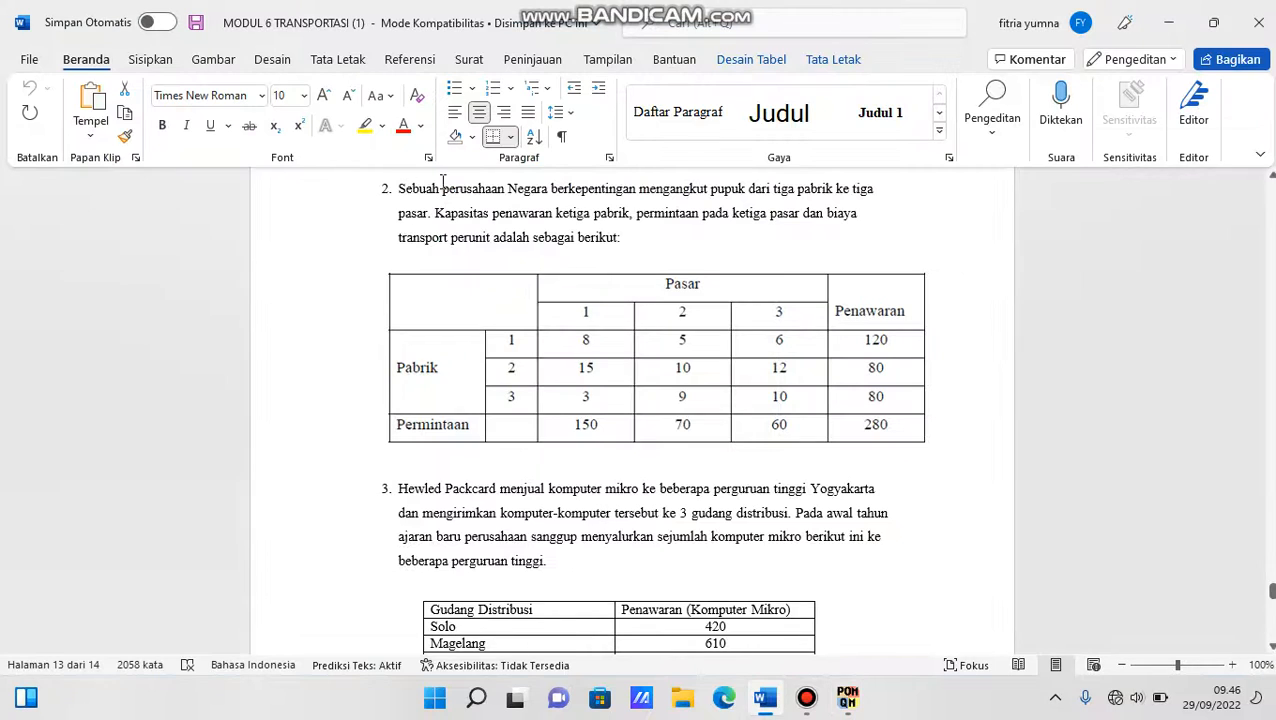
{"action": "left_click_drag", "start_coordinate": [442, 187], "coordinate": [548, 192]}
{"action": "key", "text": "ctrl+c"}
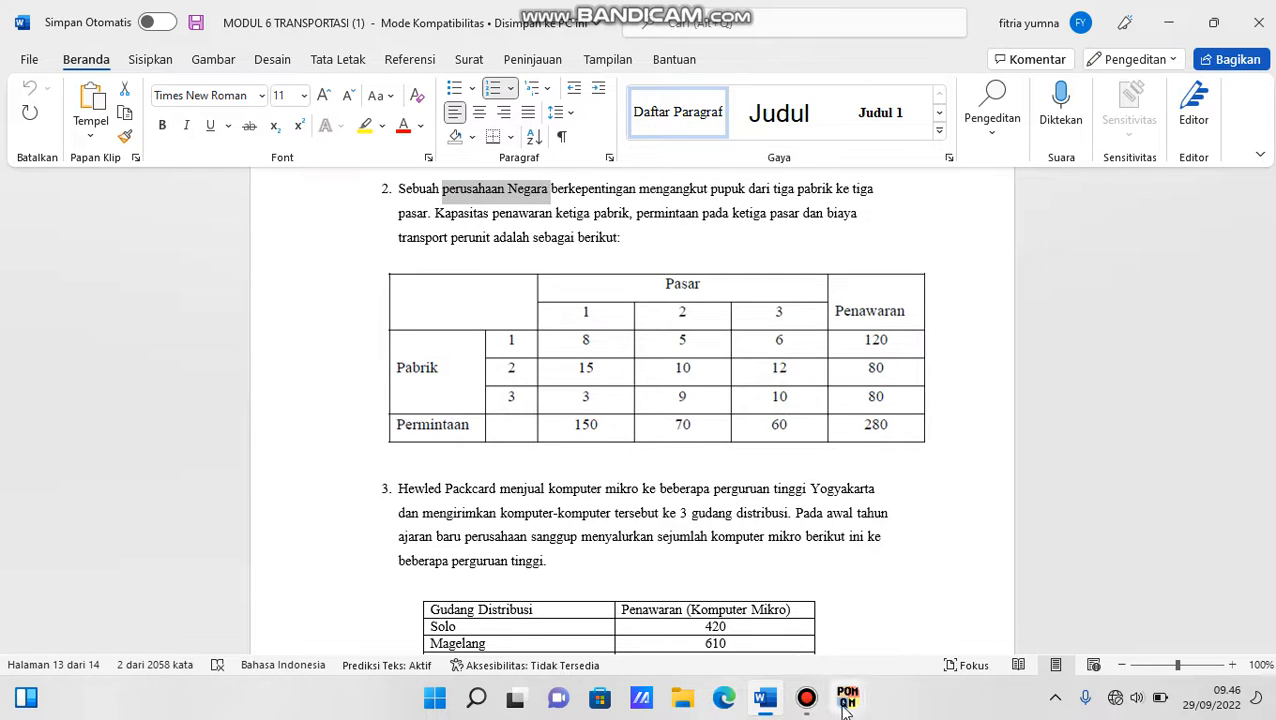
{"action": "mouse_move", "coordinate": [845, 708]}
{"action": "left_click", "coordinate": [940, 626]}
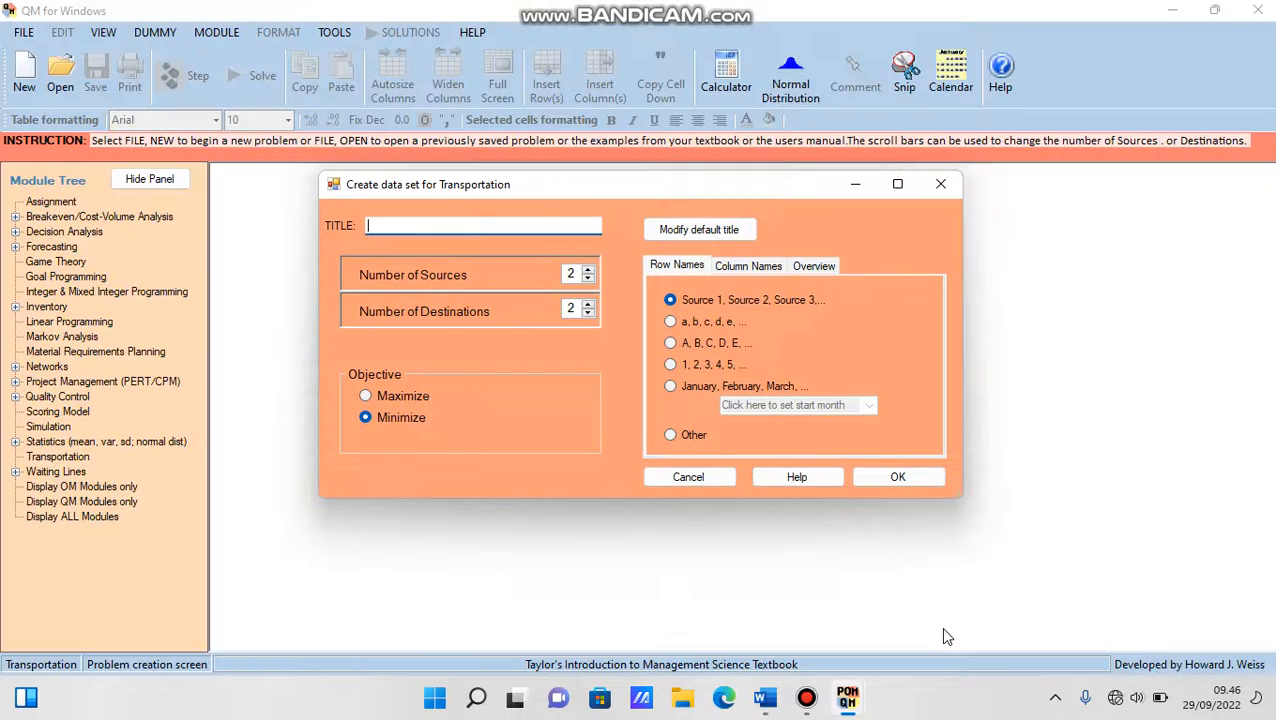
{"action": "key", "text": "ctrl+v"}
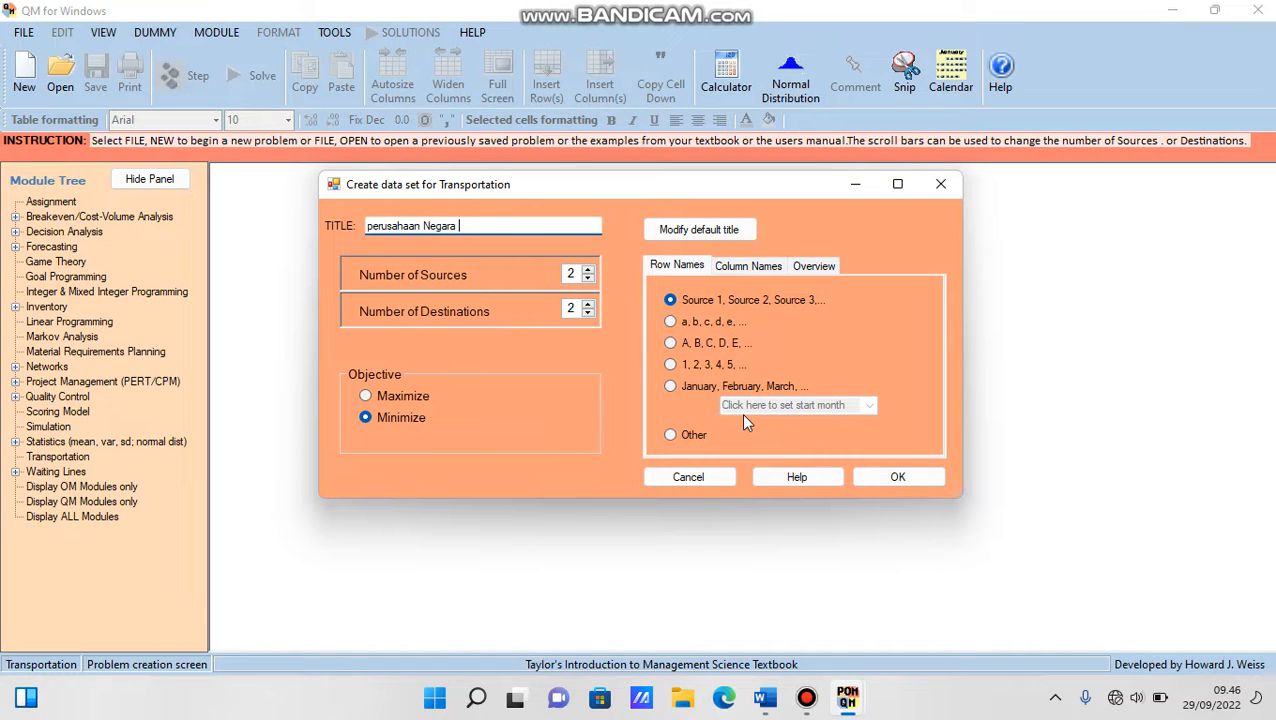
Set 3 sources and 3 destinations and create the data set.
{"action": "left_click", "coordinate": [588, 271]}
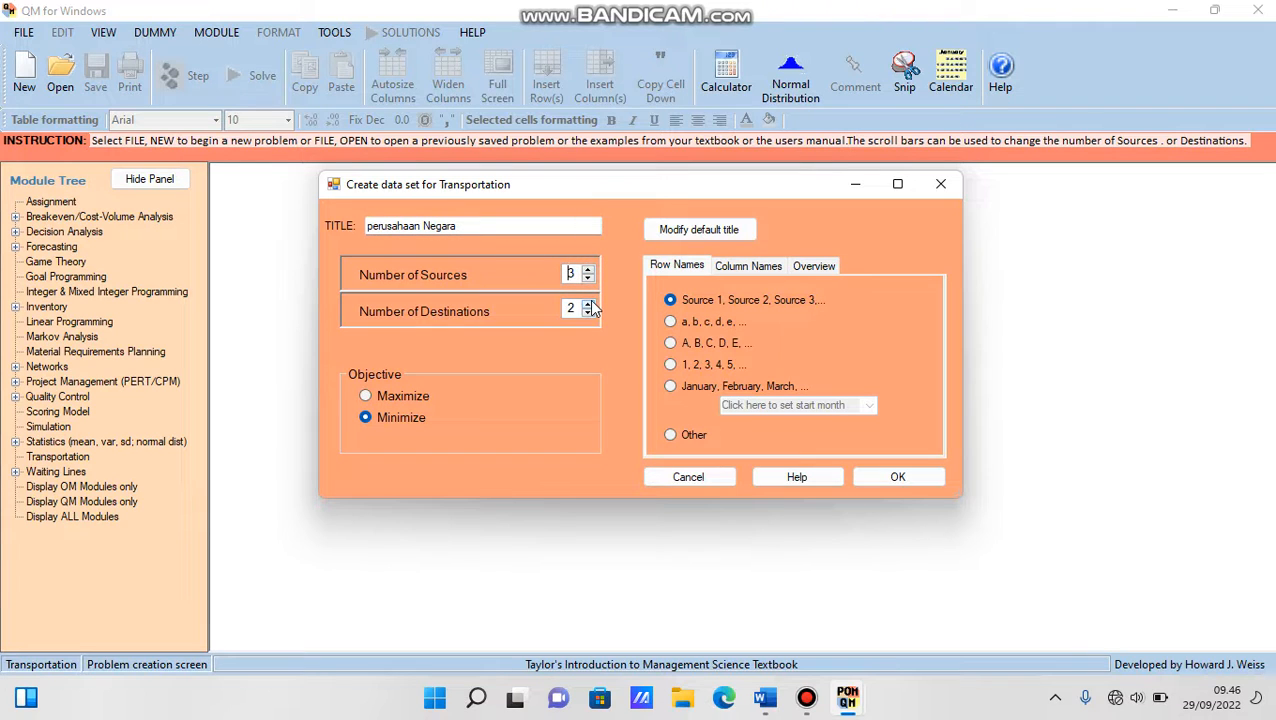
{"action": "left_click", "coordinate": [590, 304]}
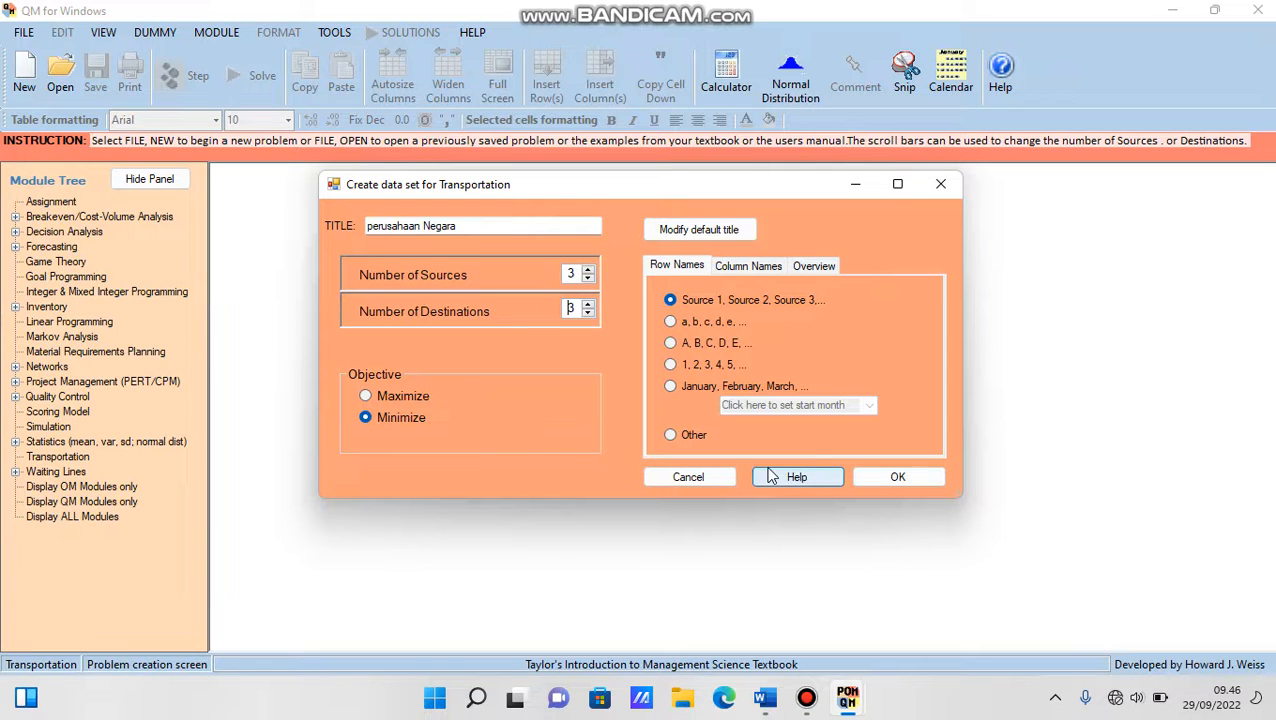
{"action": "left_click", "coordinate": [893, 480]}
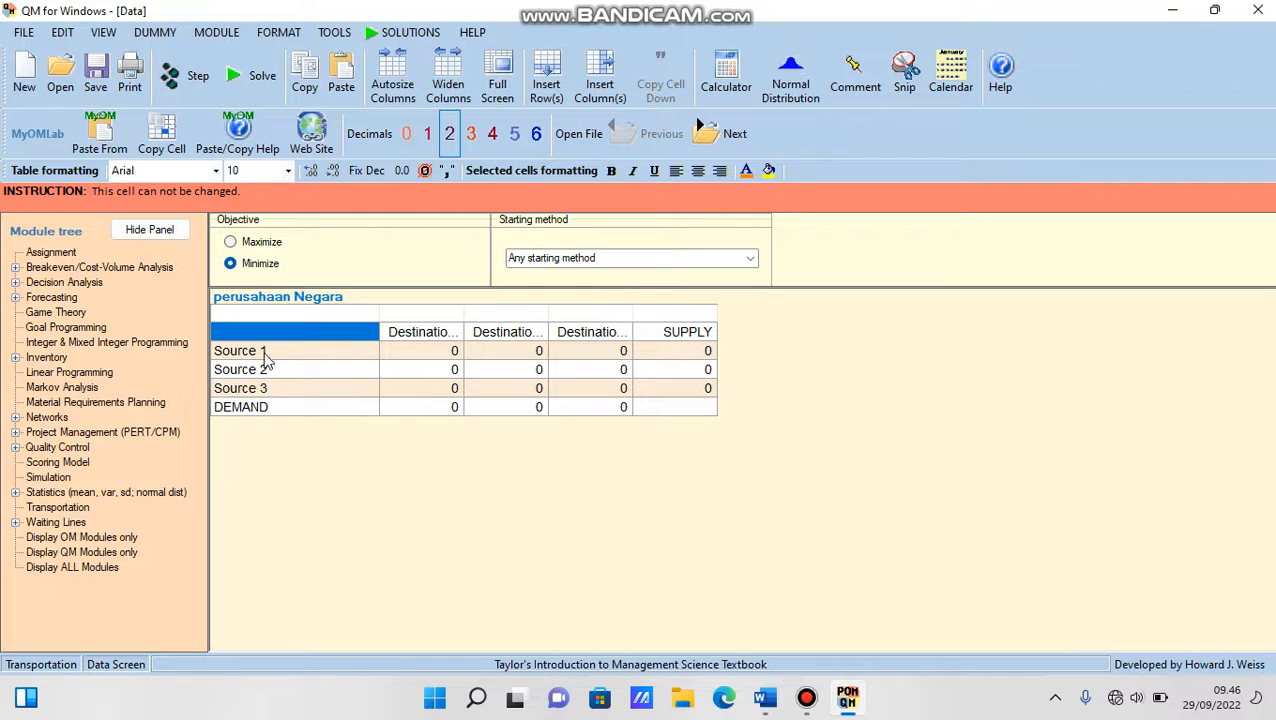
Rename the three source rows as Pabrik 1, Pabrik 2 and Pabrik 3.
{"action": "left_click", "coordinate": [264, 352]}
{"action": "left_click", "coordinate": [264, 352]}
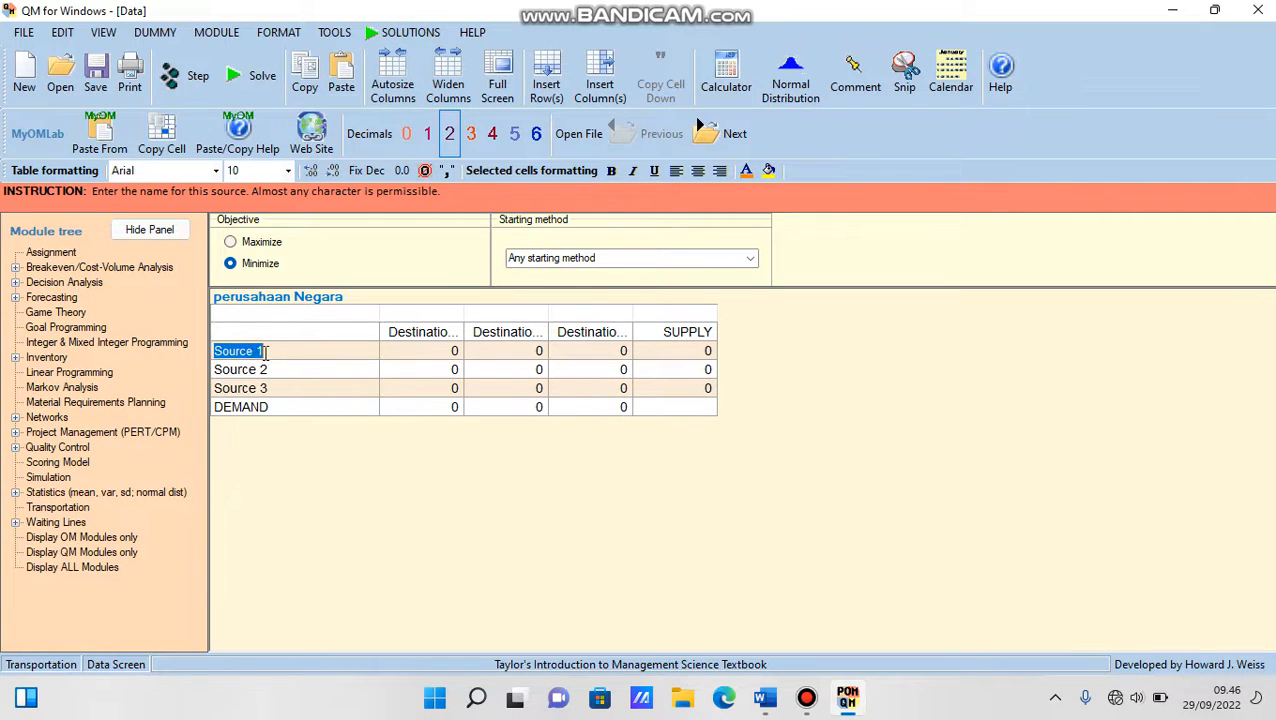
{"action": "key", "text": "BackSpace"}
{"action": "left_click", "coordinate": [256, 374]}
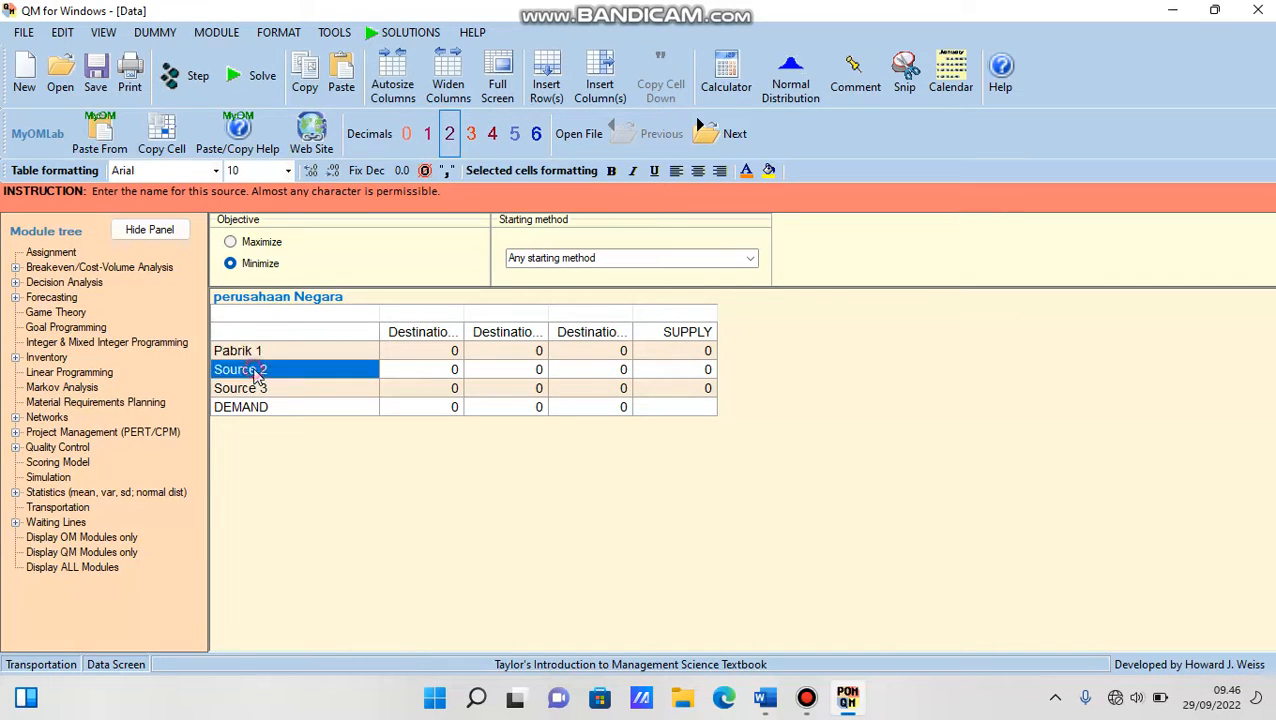
{"action": "left_click", "coordinate": [262, 370]}
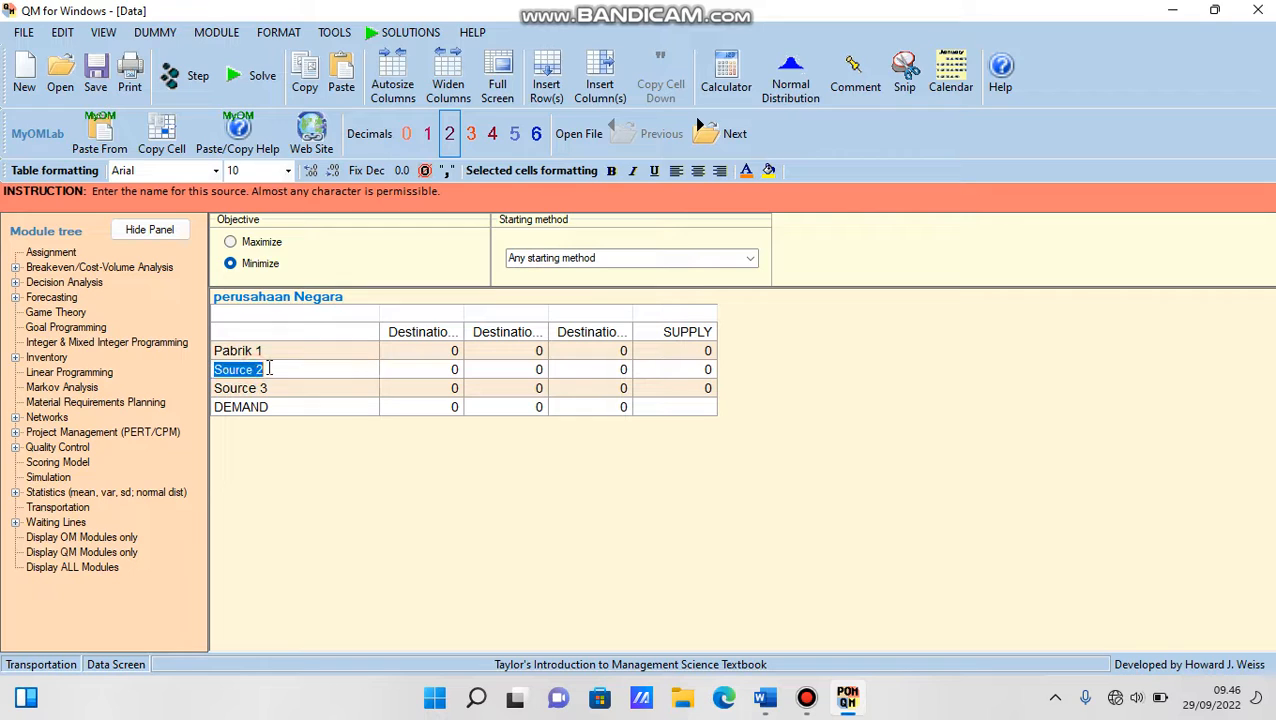
{"action": "key", "text": "BackSpace"}
{"action": "type", "text": "Pabrik"}
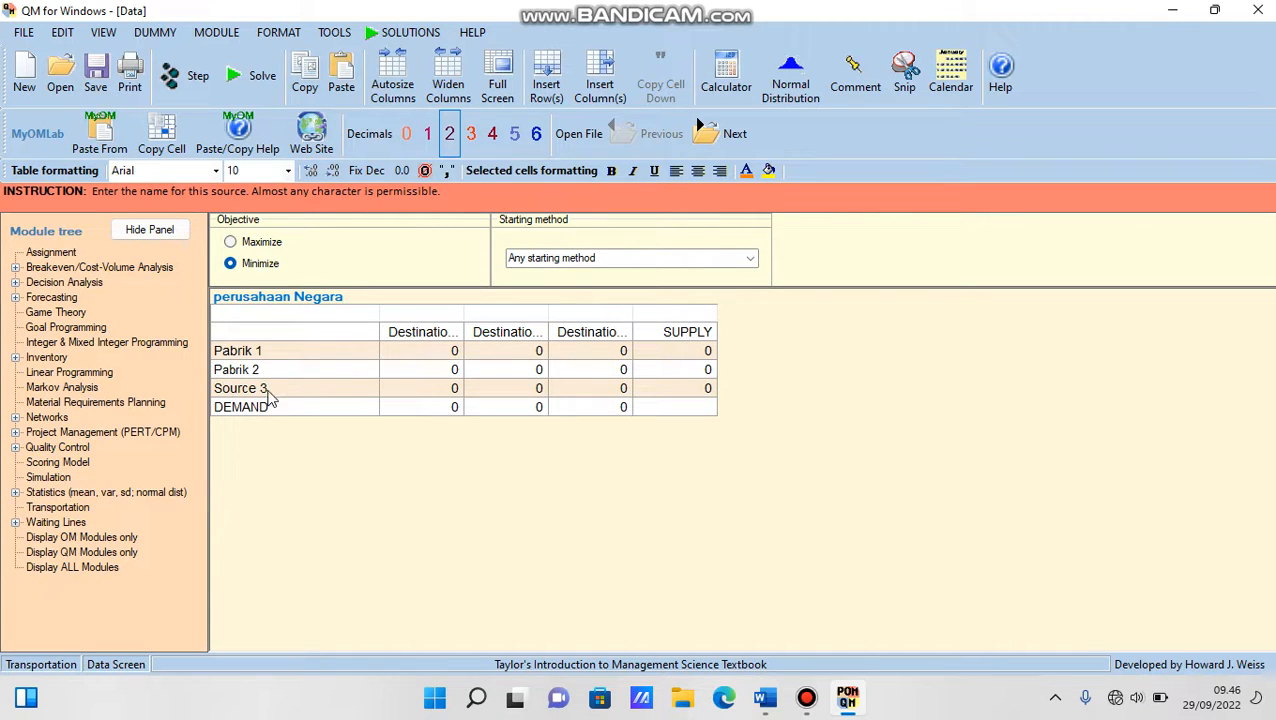
{"action": "left_click", "coordinate": [264, 394]}
{"action": "left_click", "coordinate": [264, 394]}
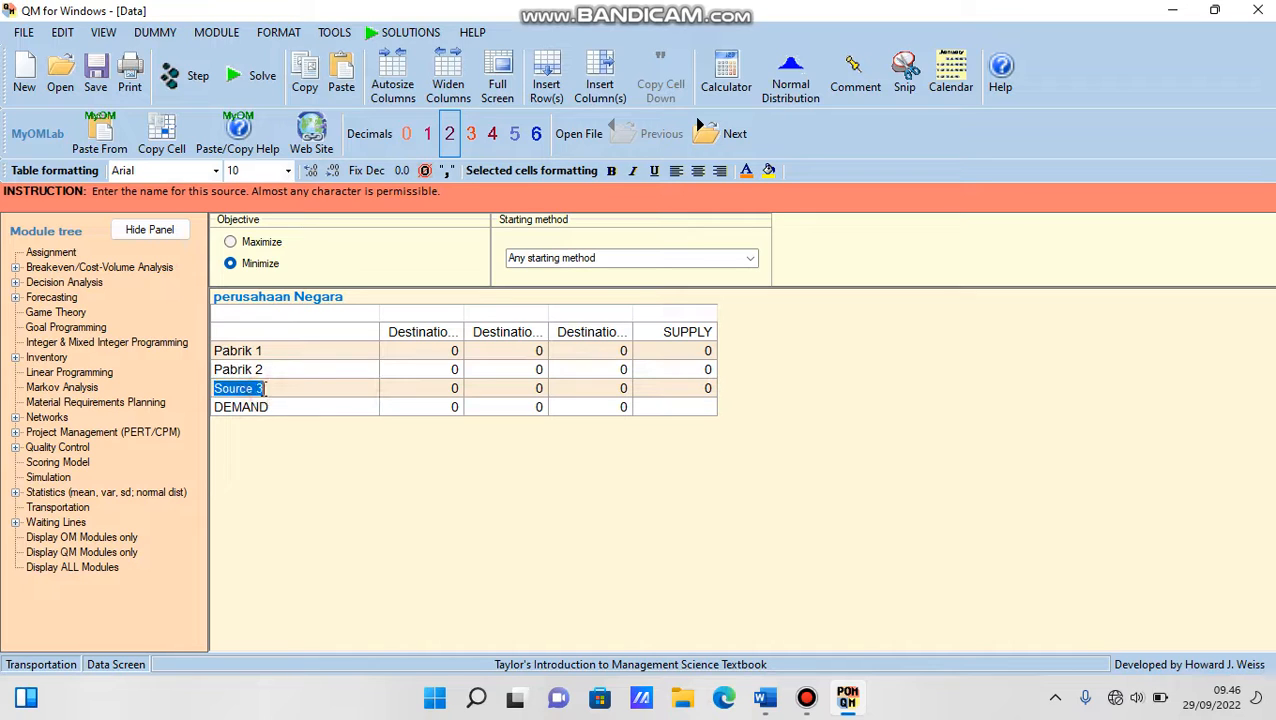
{"action": "key", "text": "BackSpace"}
{"action": "type", "text": "Pabrik"}
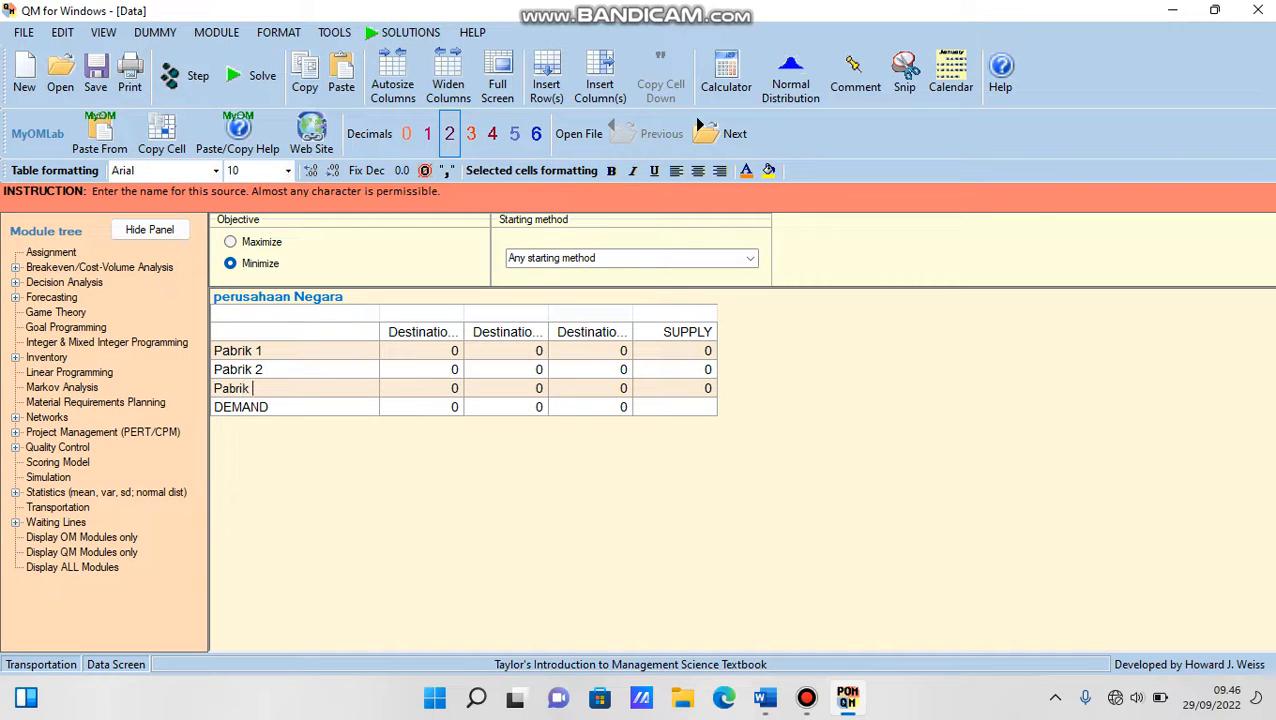
Rename the three destination columns as Pasar 1, Pasar 2 and Pasar 3.
{"action": "left_click", "coordinate": [416, 330]}
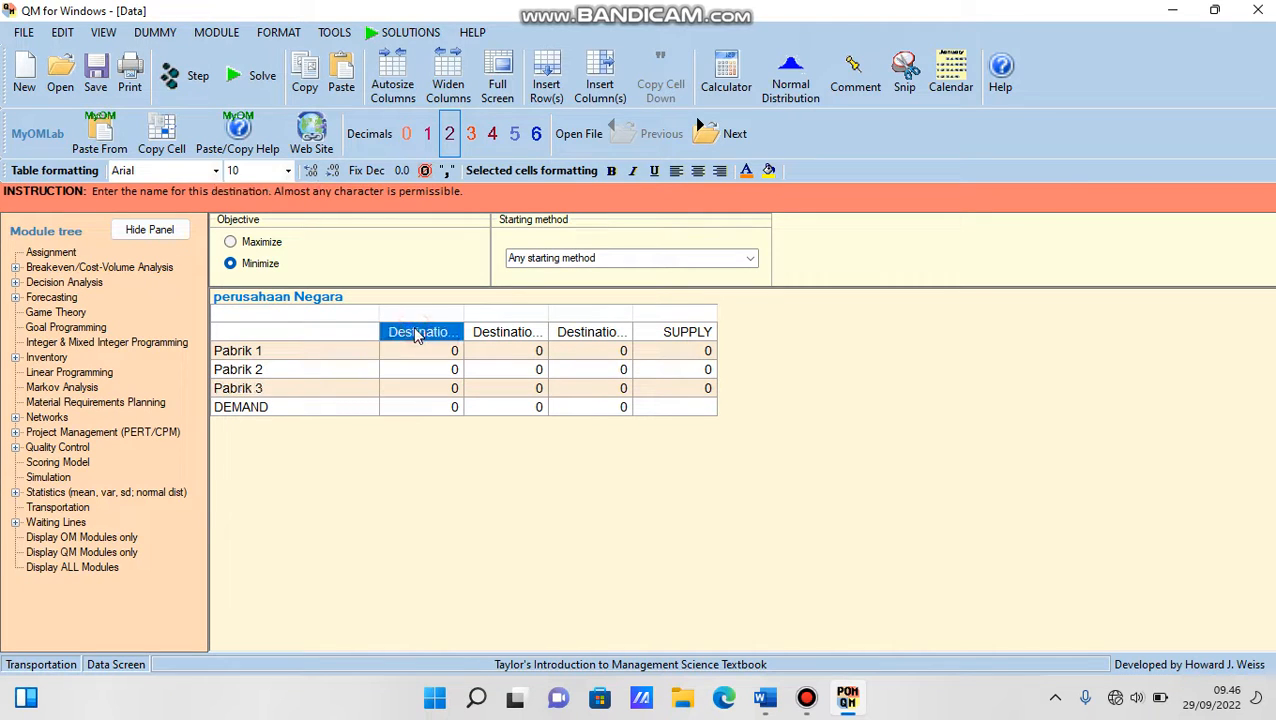
{"action": "left_click", "coordinate": [416, 328]}
{"action": "key", "text": "BackSpace"}
{"action": "type", "text": "Pas"}
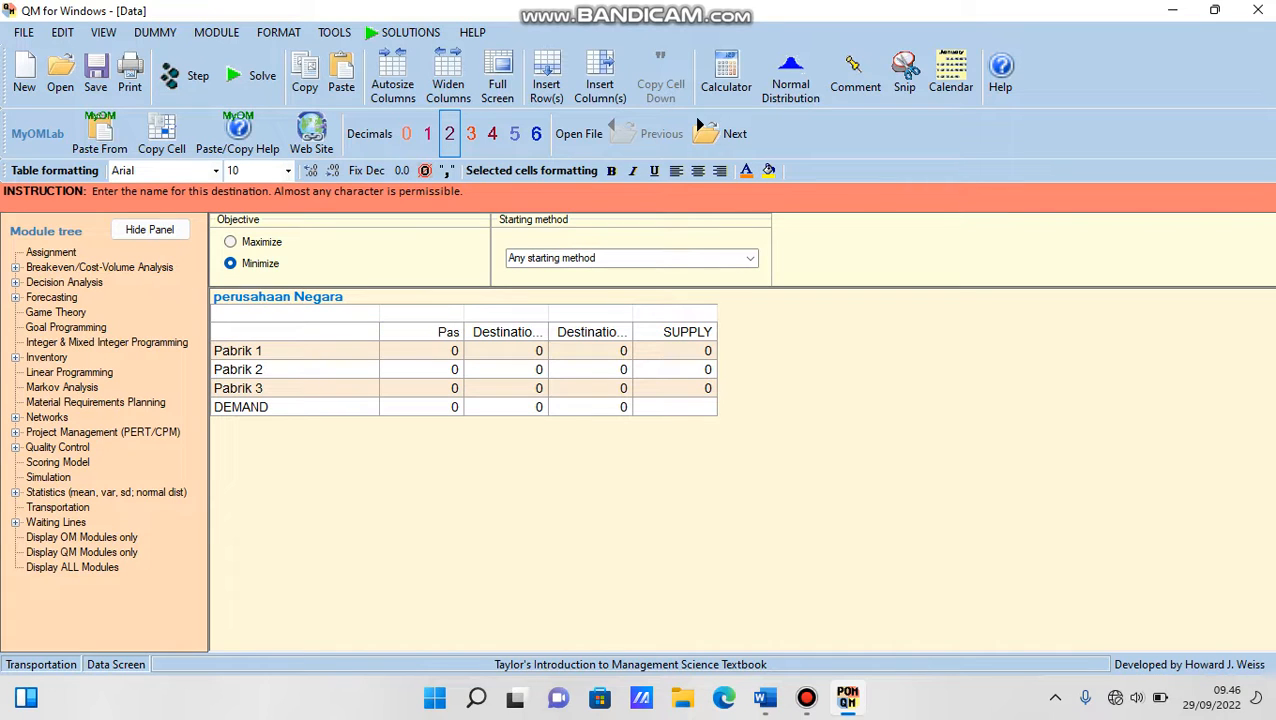
{"action": "type", "text": "ar 1"}
{"action": "left_click", "coordinate": [517, 339]}
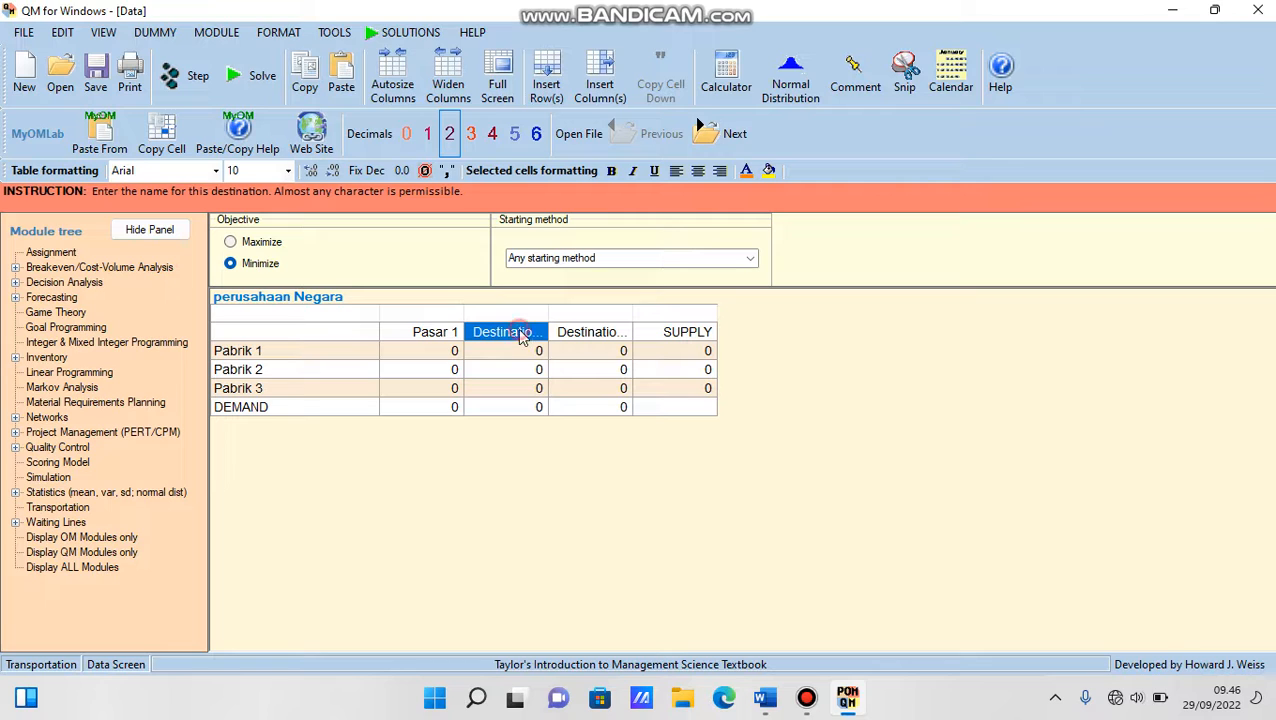
{"action": "key", "text": "BackSpace"}
{"action": "type", "text": "Pasar 2"}
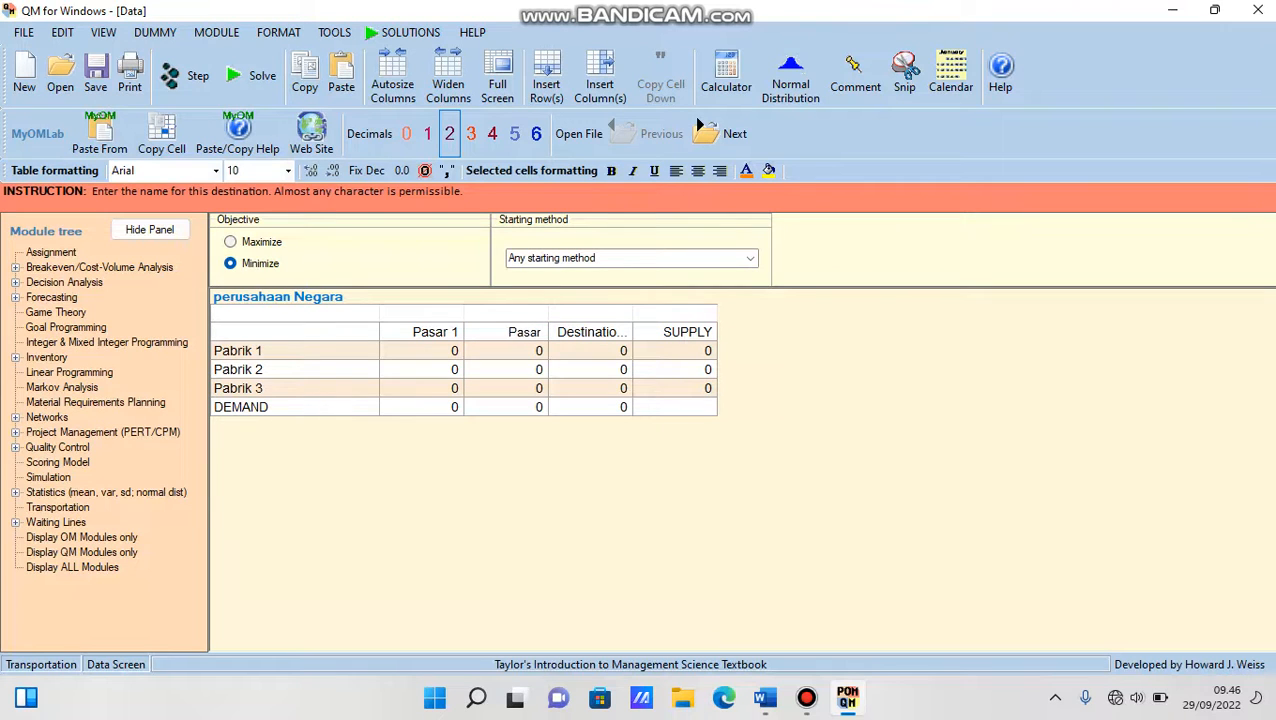
{"action": "left_click", "coordinate": [606, 339]}
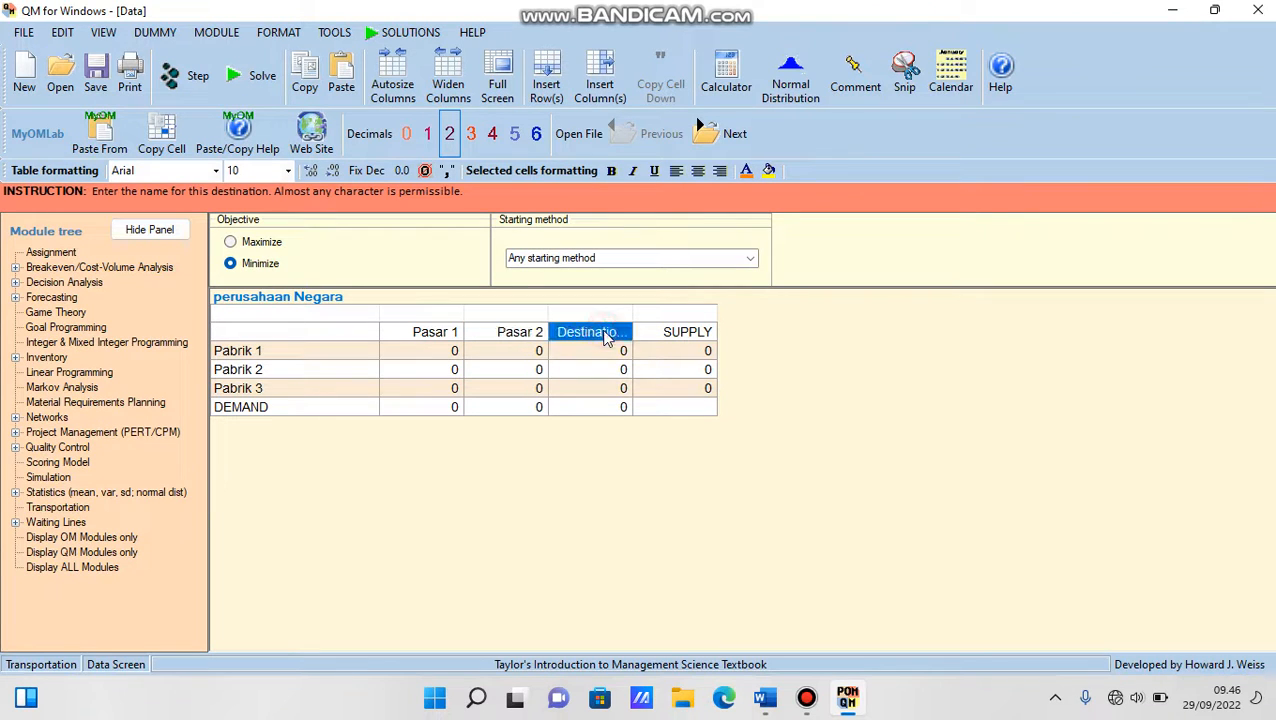
{"action": "type", "text": "Pa"}
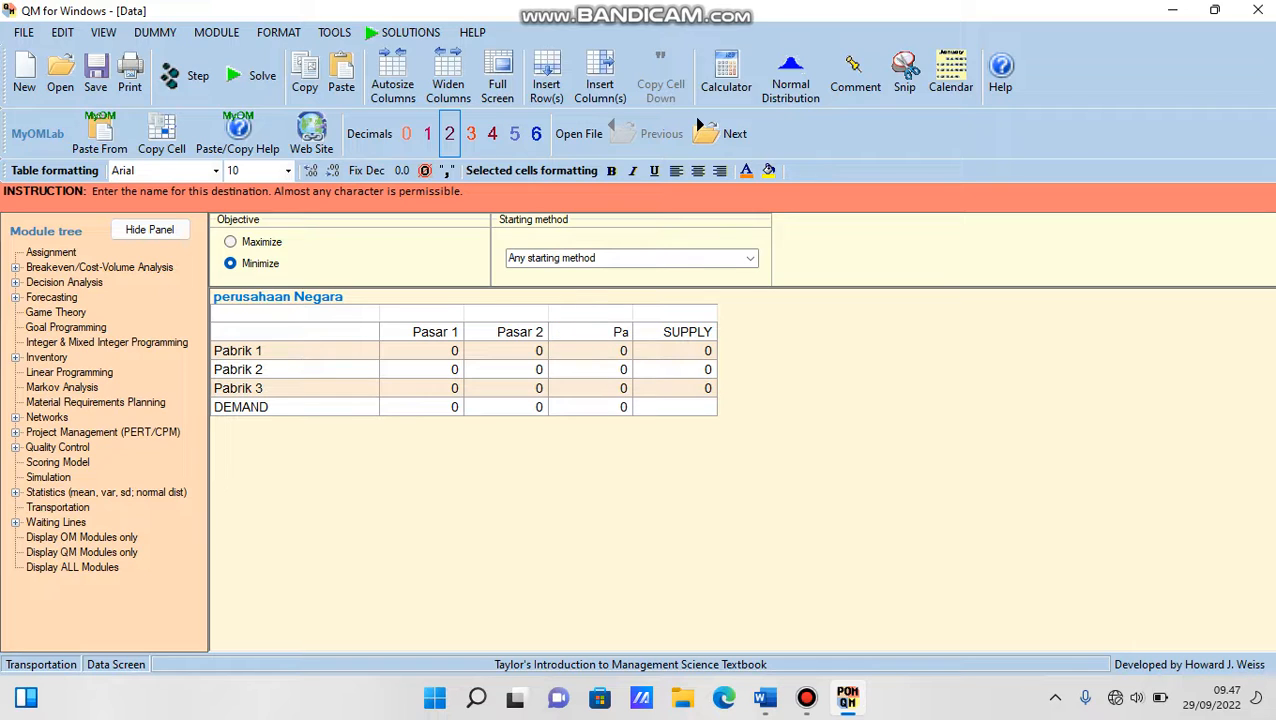
{"action": "type", "text": "sar 3"}
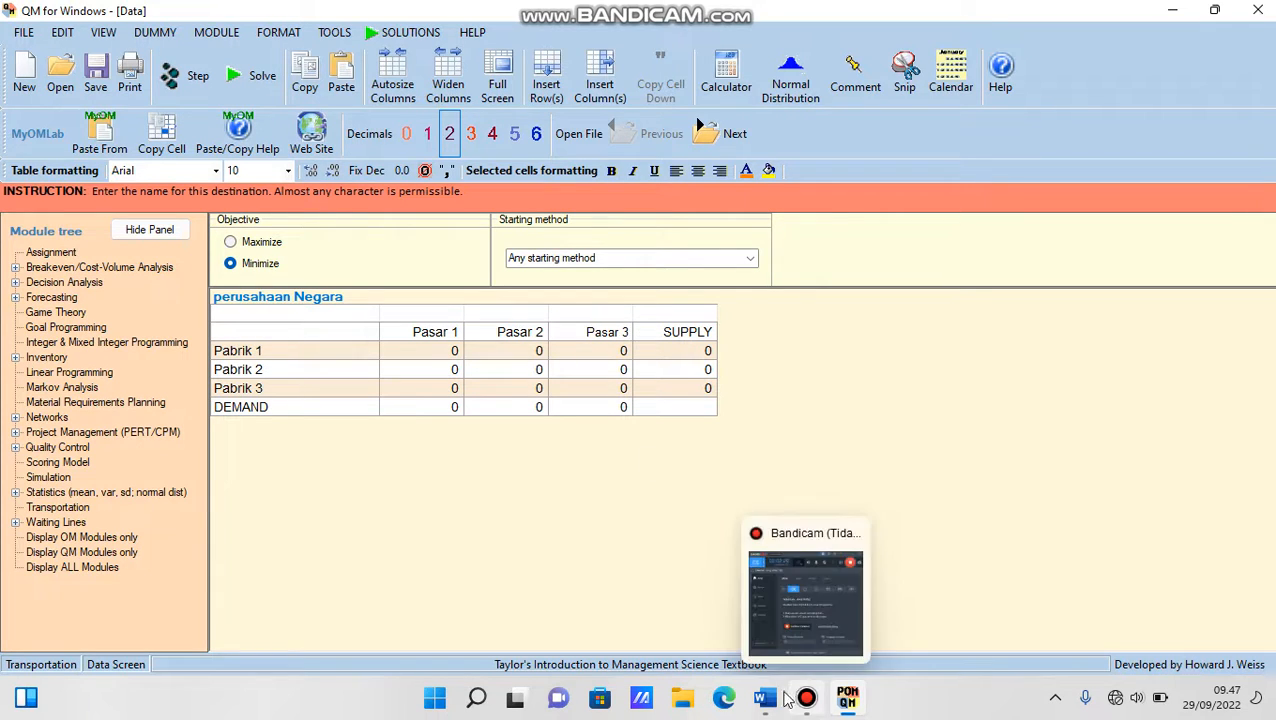
Consult problem 2's table in Word and enter Pabrik 1's shipping costs in QM for Windows as 8, 5 and 6 for Pasar 1, 2 and 3.
{"action": "left_click", "coordinate": [765, 697]}
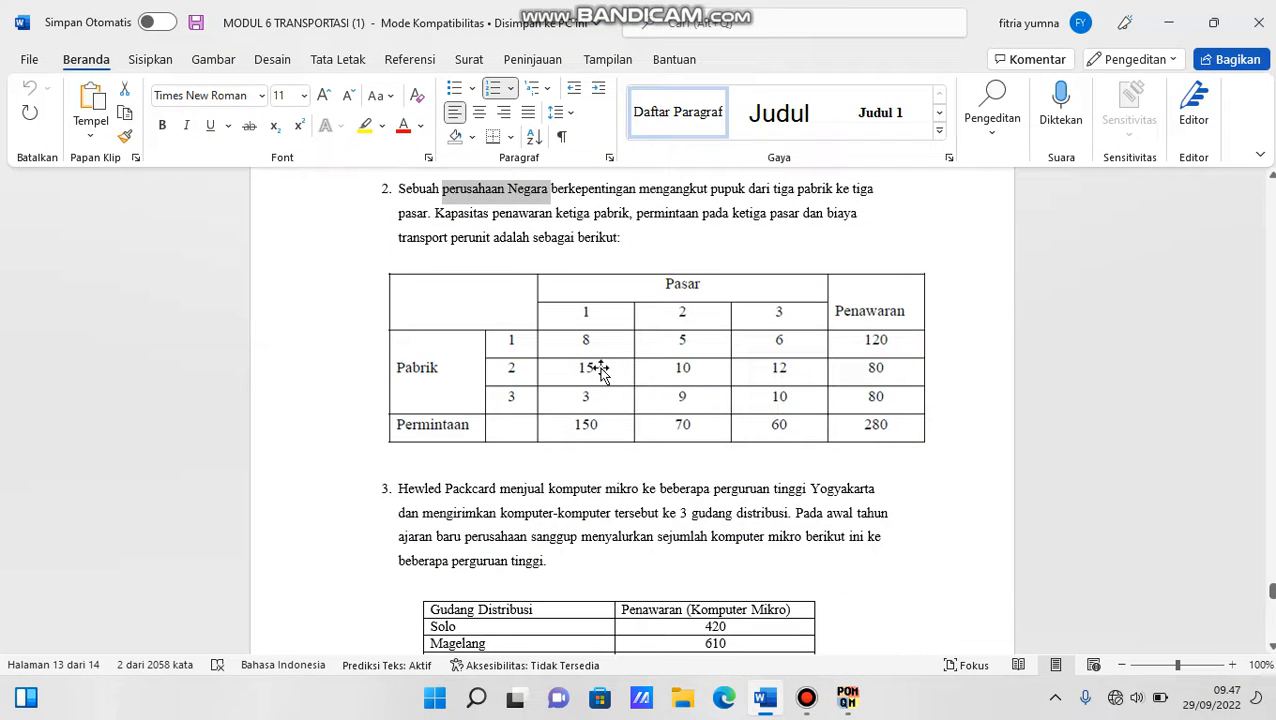
{"action": "left_click_drag", "start_coordinate": [604, 353], "coordinate": [632, 360]}
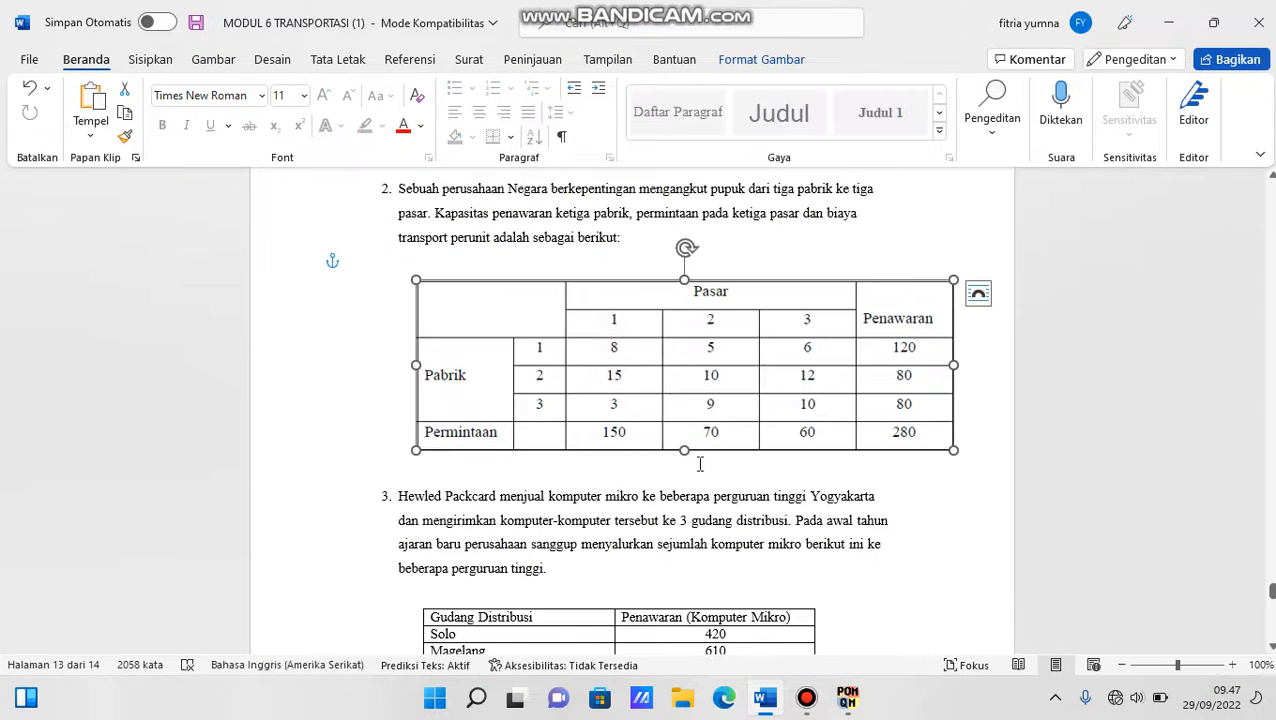
{"action": "left_click", "coordinate": [847, 698]}
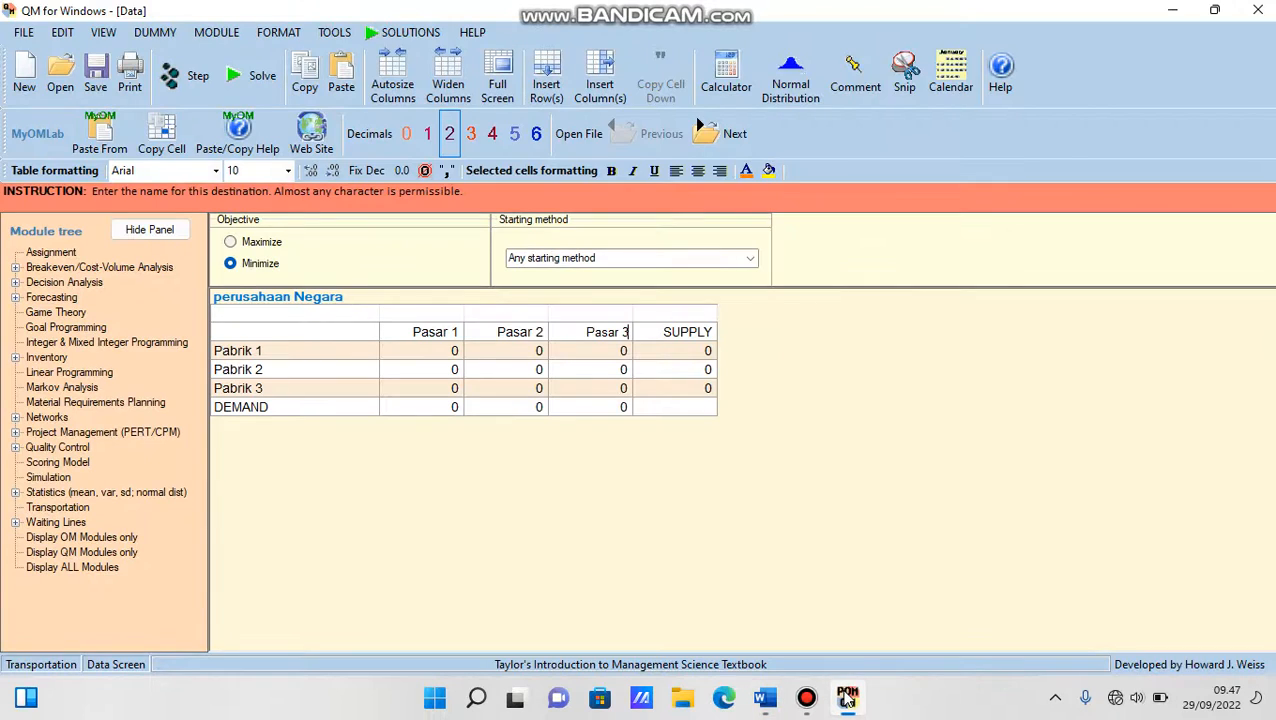
{"action": "left_click", "coordinate": [455, 352]}
{"action": "key", "text": "ctrl+a"}
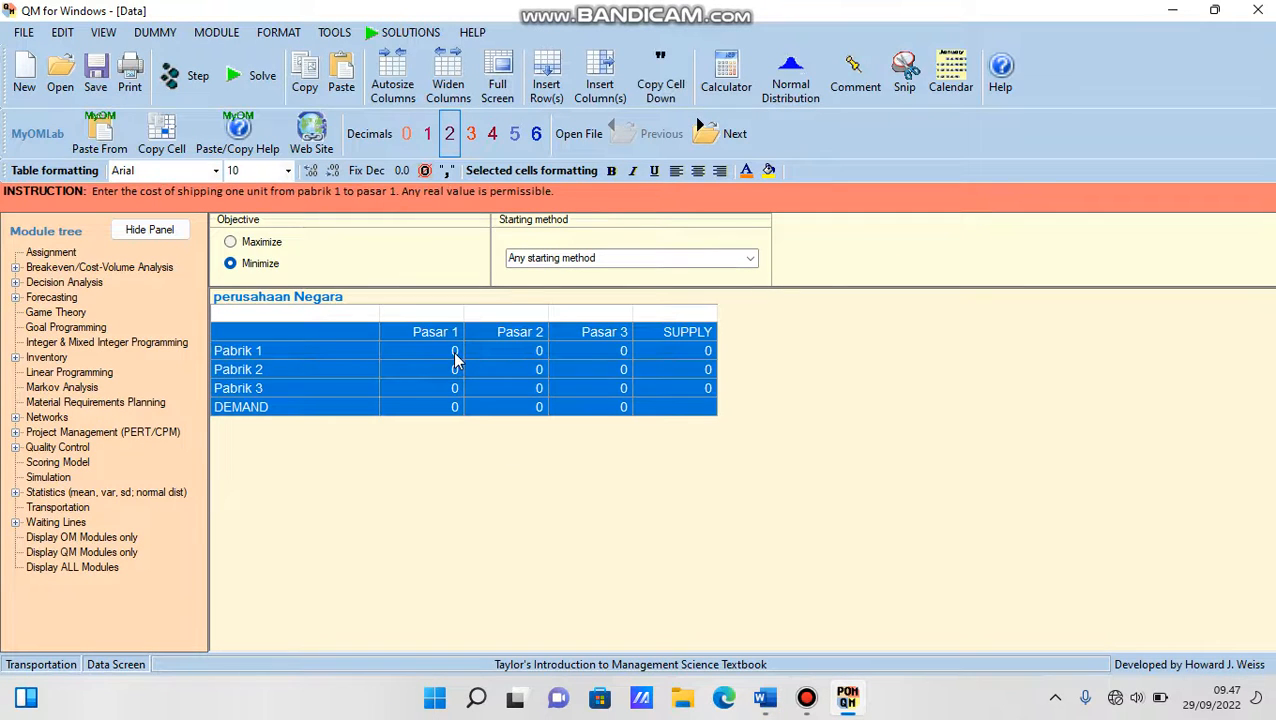
{"action": "left_click", "coordinate": [455, 353]}
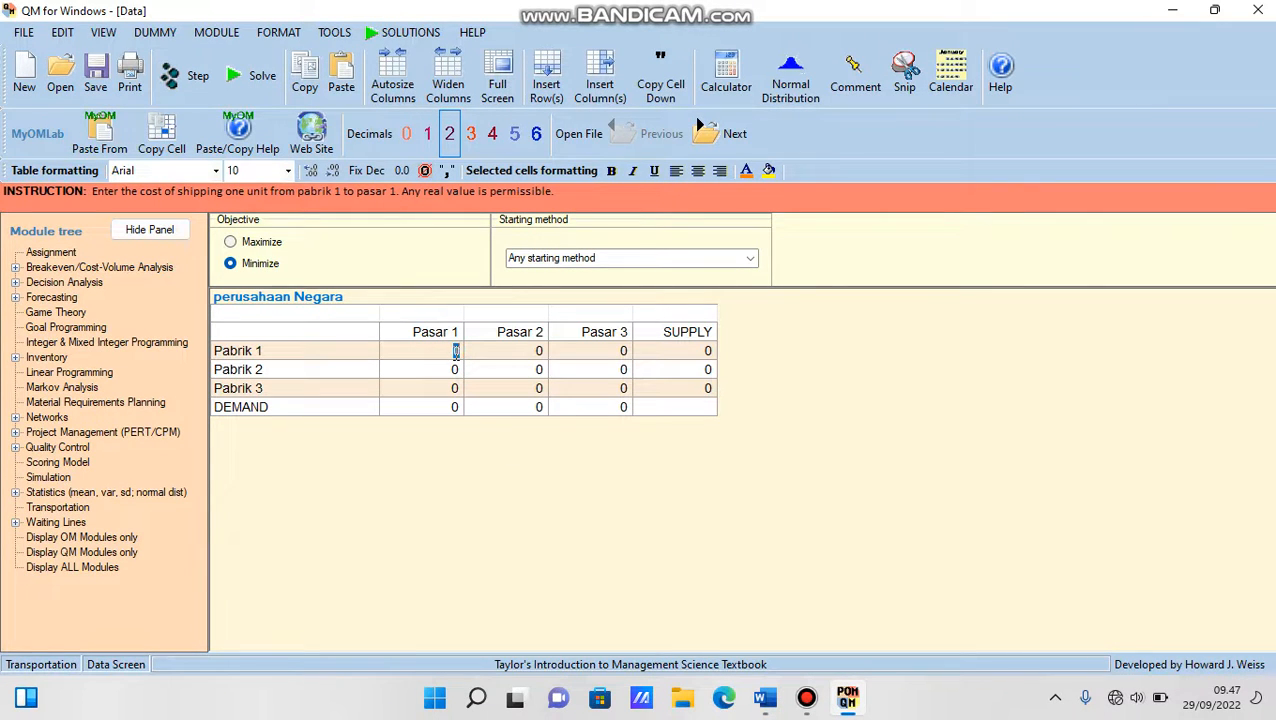
{"action": "left_click", "coordinate": [540, 350]}
{"action": "left_click", "coordinate": [615, 352]}
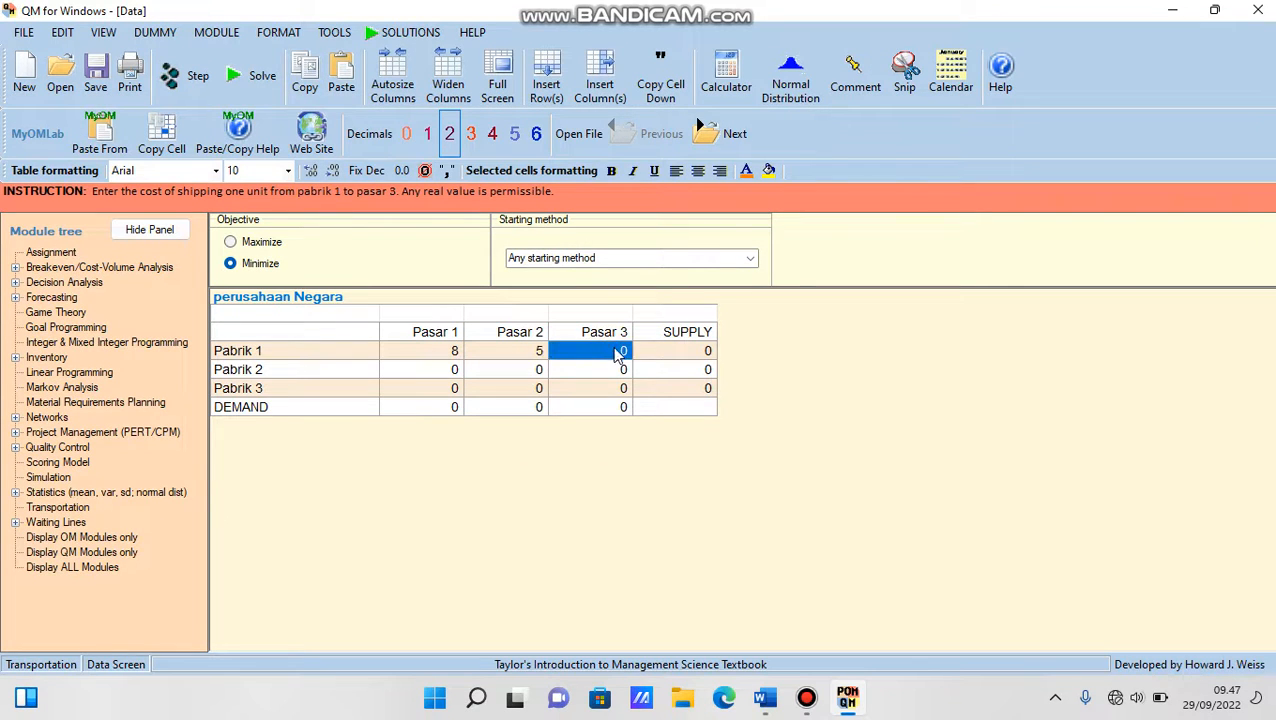
{"action": "type", "text": "6"}
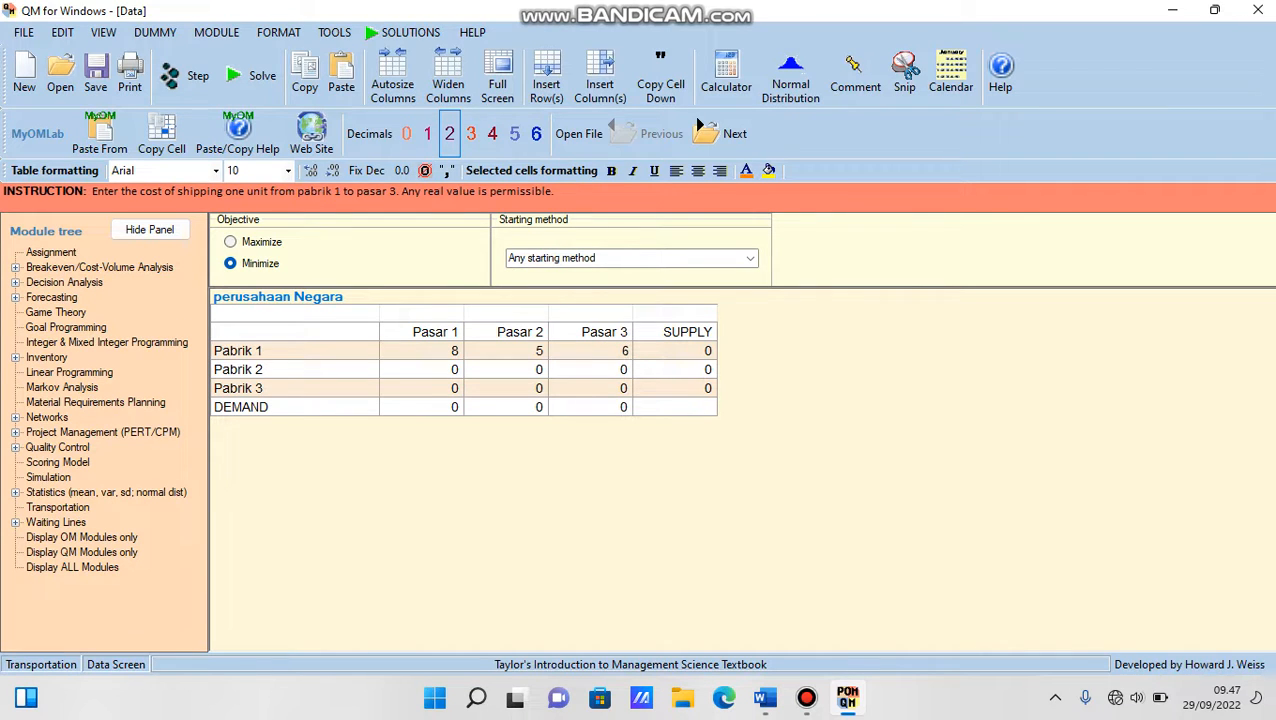
Check Pabrik 1's supply in problem 2's table in Word and set it to 120 in QM for Windows.
{"action": "left_click", "coordinate": [706, 351]}
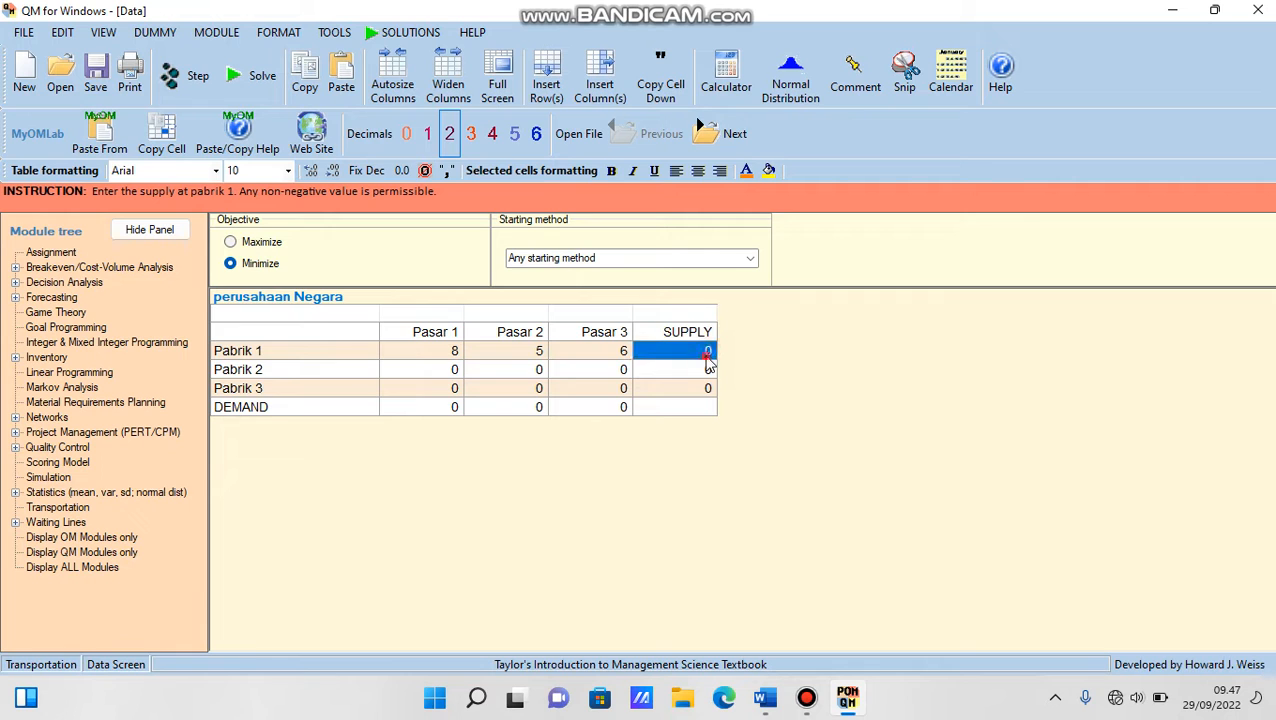
{"action": "left_click", "coordinate": [706, 356]}
{"action": "left_click", "coordinate": [706, 353]}
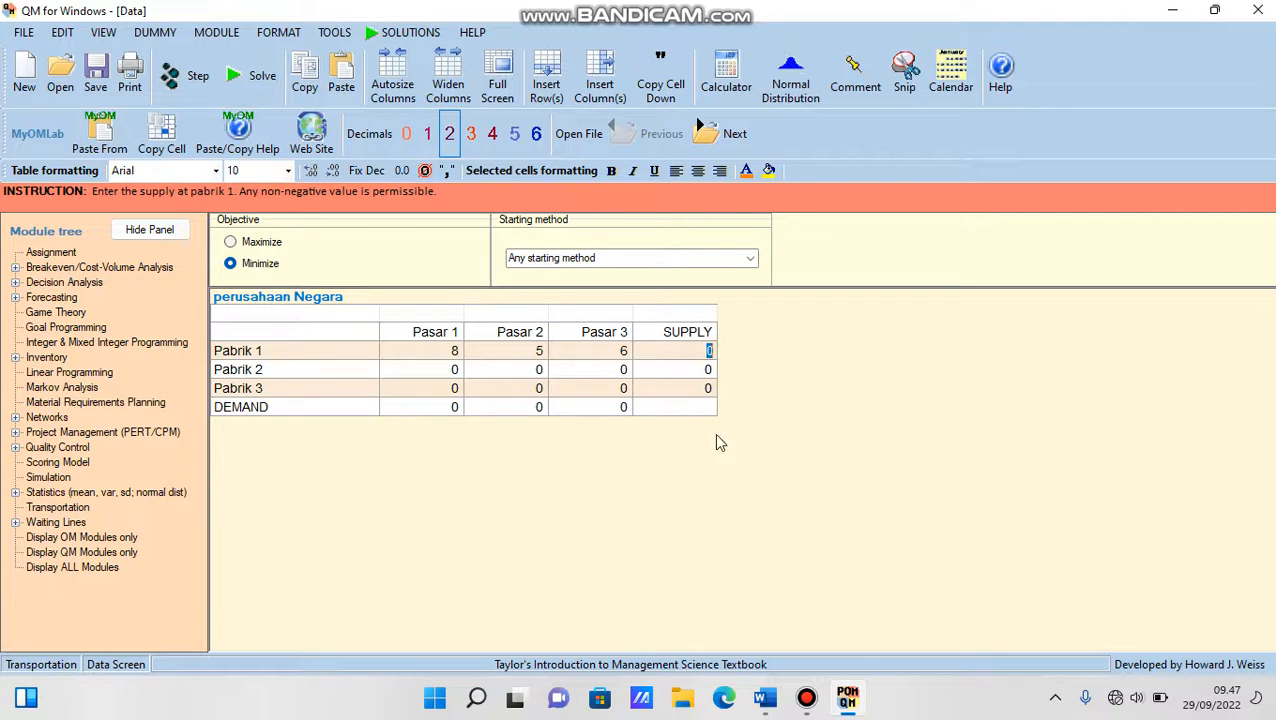
{"action": "left_click", "coordinate": [763, 698]}
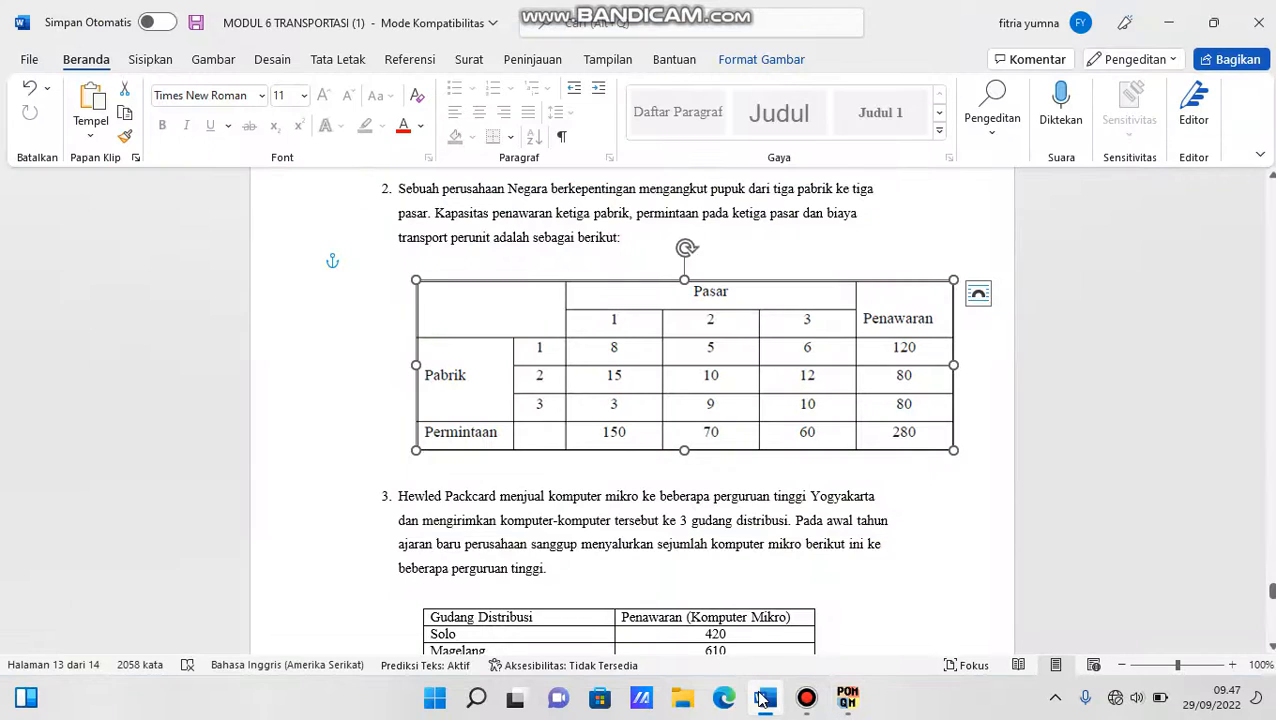
{"action": "left_click", "coordinate": [847, 698]}
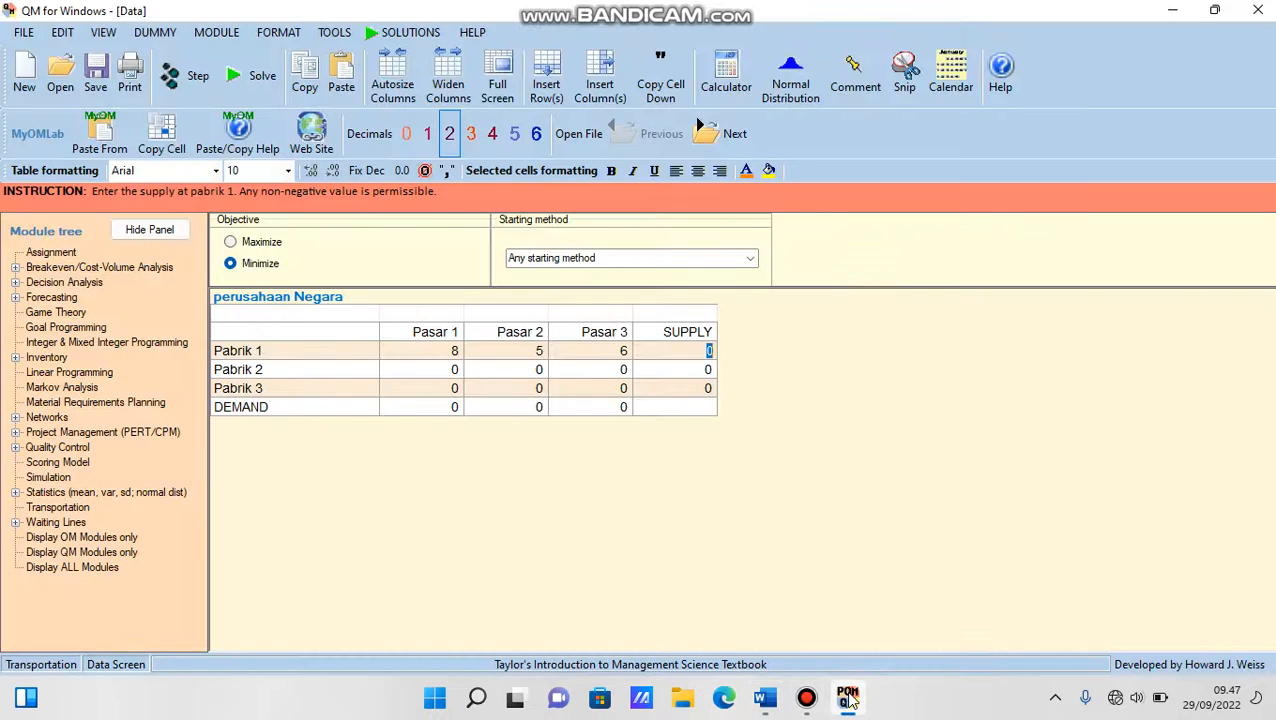
{"action": "type", "text": "120"}
Consult problem 2's table in Word and enter Pabrik 2's shipping costs in QM for Windows as 15, 10 and 12 for Pasar 1, 2 and 3.
{"action": "left_click", "coordinate": [453, 372]}
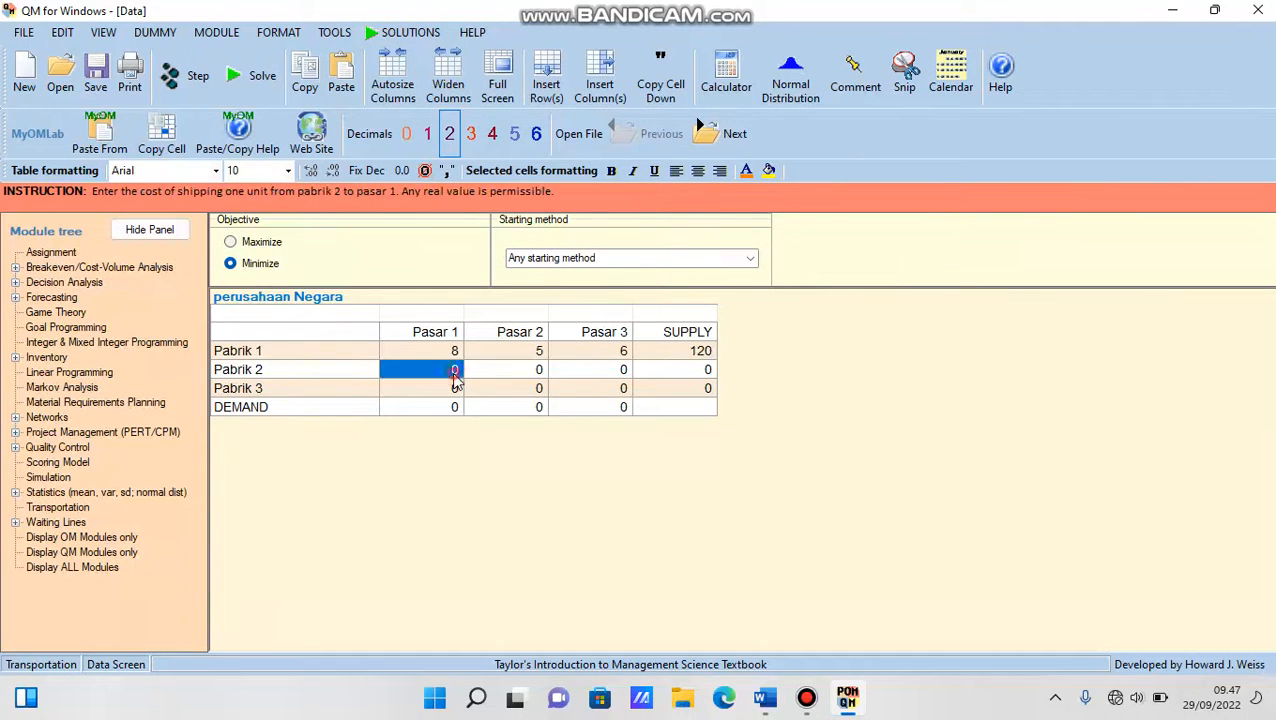
{"action": "key", "text": "ctrl+a"}
{"action": "left_click", "coordinate": [454, 372]}
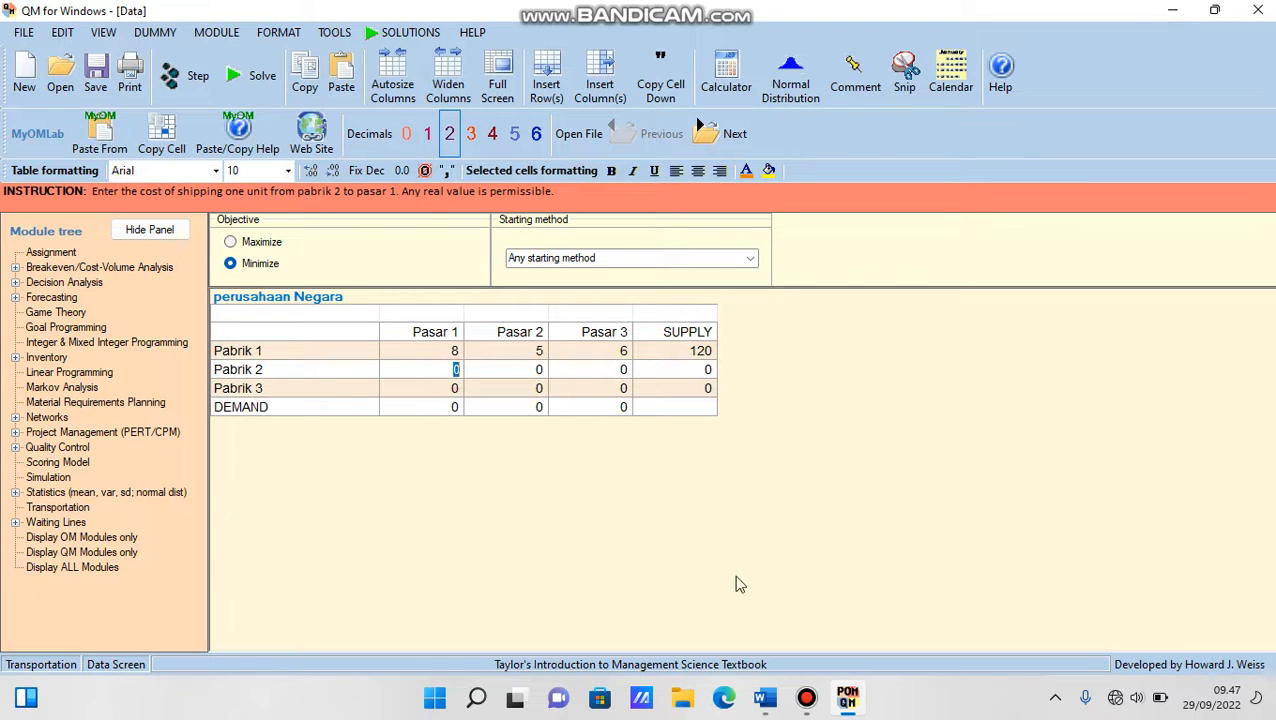
{"action": "left_click", "coordinate": [767, 699]}
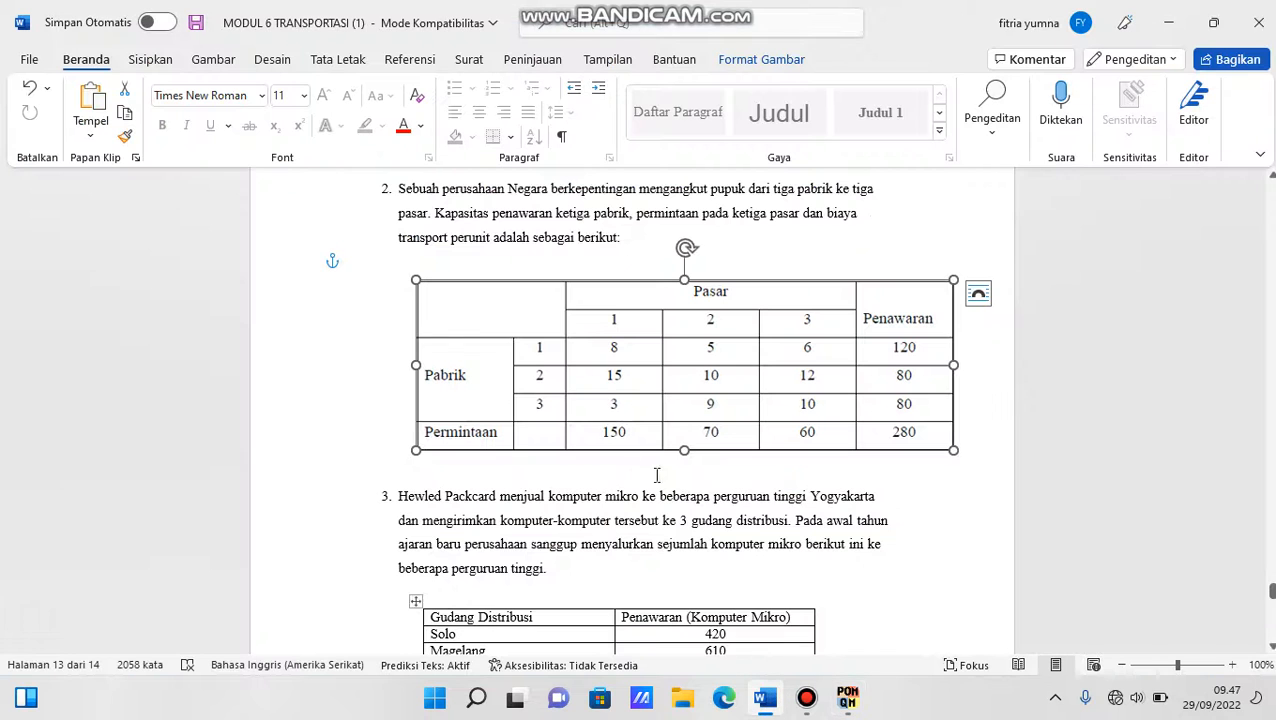
{"action": "left_click", "coordinate": [847, 697]}
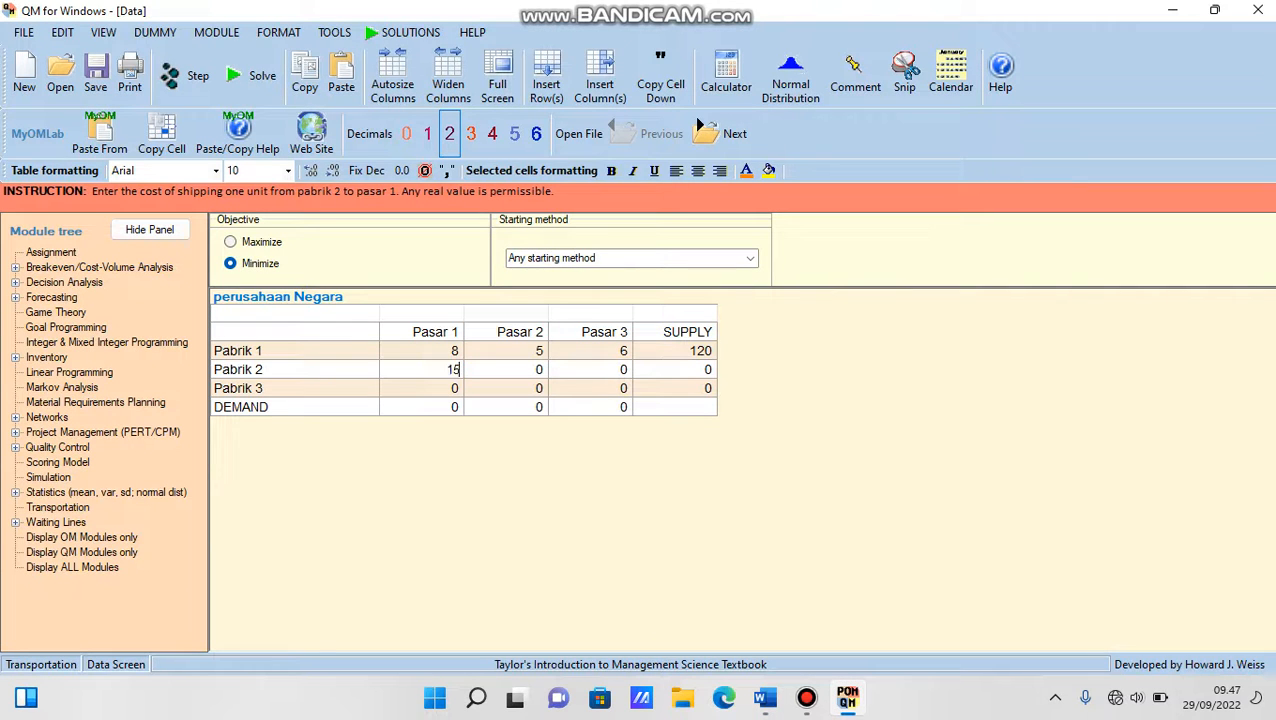
{"action": "left_click", "coordinate": [538, 372]}
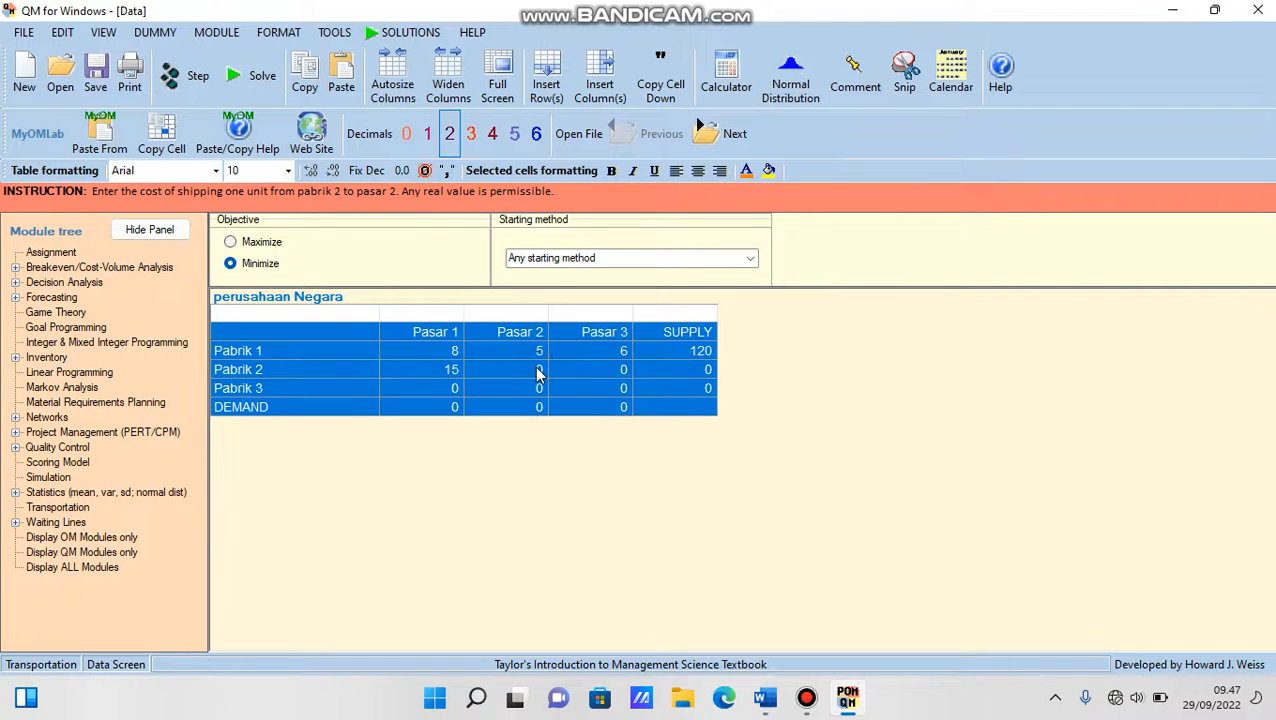
{"action": "left_click", "coordinate": [539, 370]}
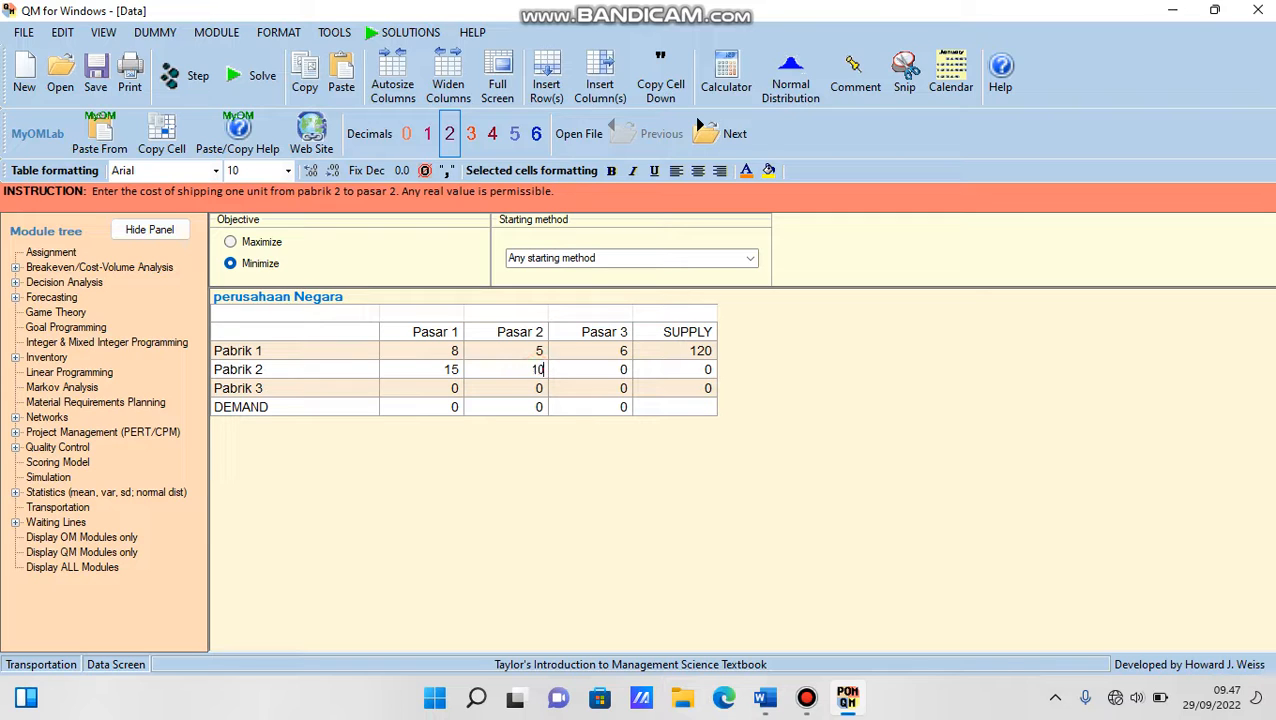
{"action": "left_click", "coordinate": [620, 370]}
{"action": "left_click", "coordinate": [620, 370]}
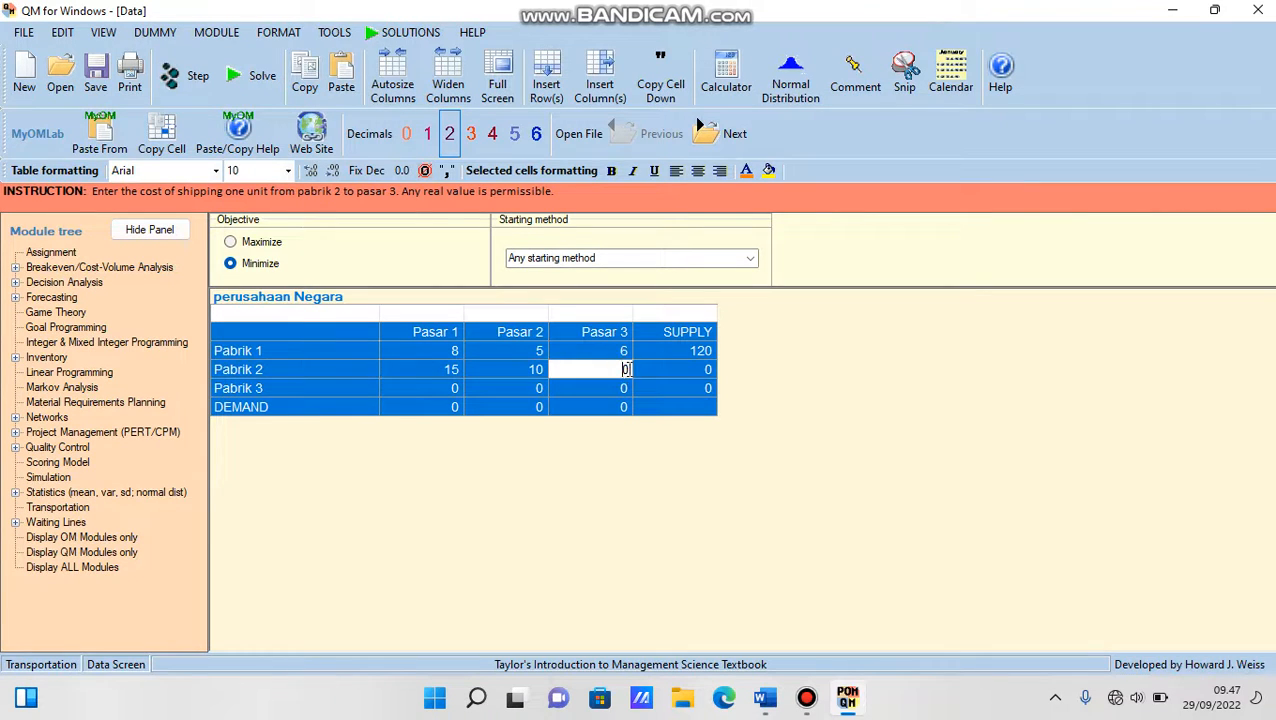
{"action": "type", "text": "1"}
{"action": "double_click", "coordinate": [626, 369]}
Check Pabrik 2's supply in the Word table and set it to 80 in QM for Windows.
{"action": "left_click", "coordinate": [704, 373]}
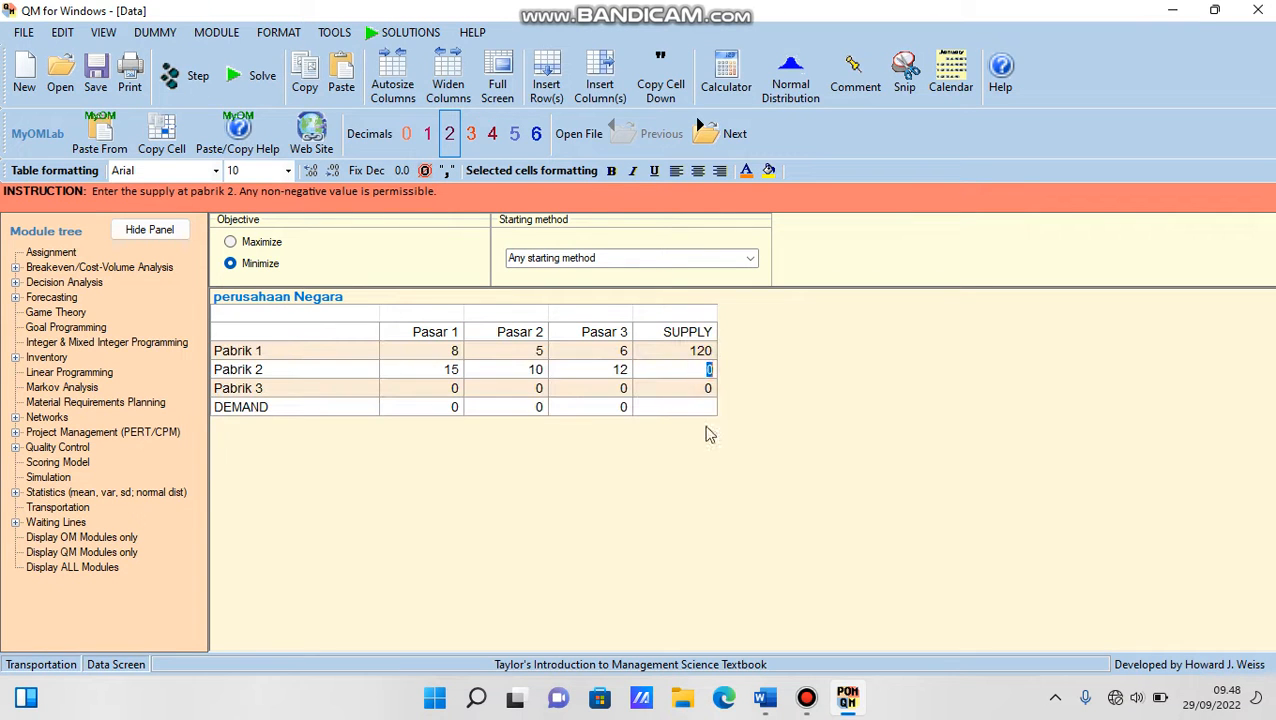
{"action": "left_click", "coordinate": [768, 700]}
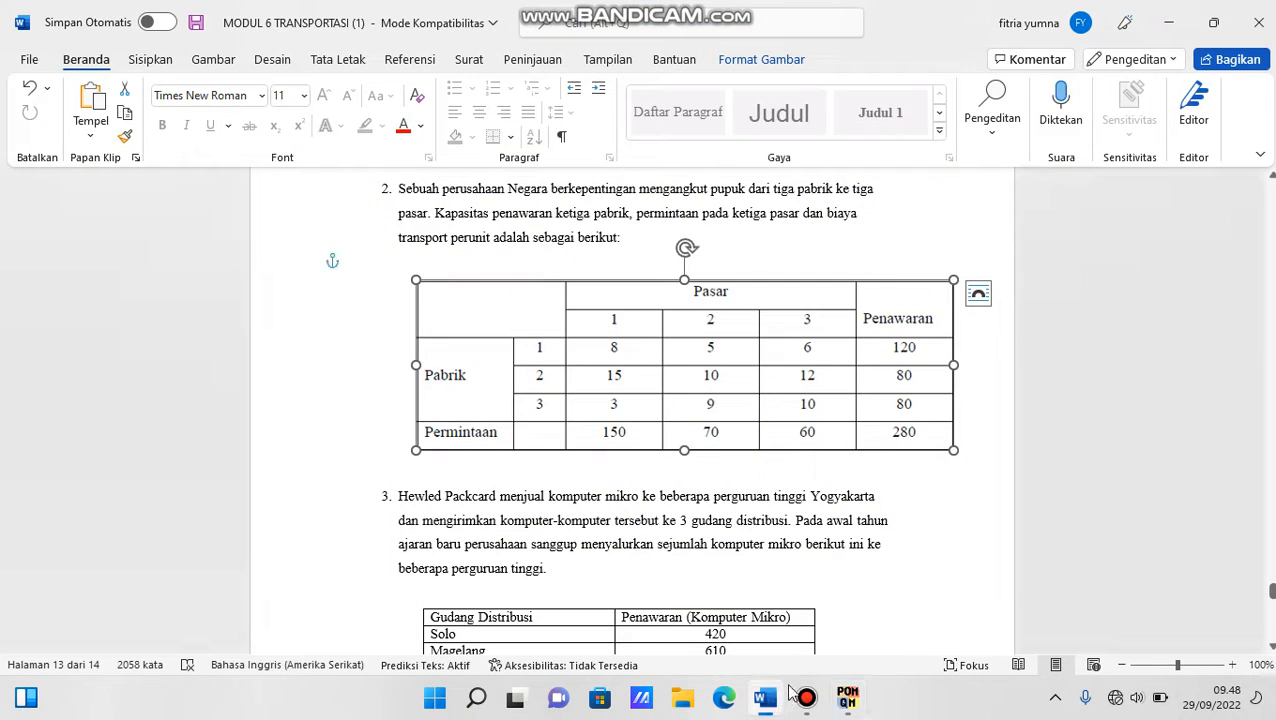
{"action": "left_click", "coordinate": [846, 702]}
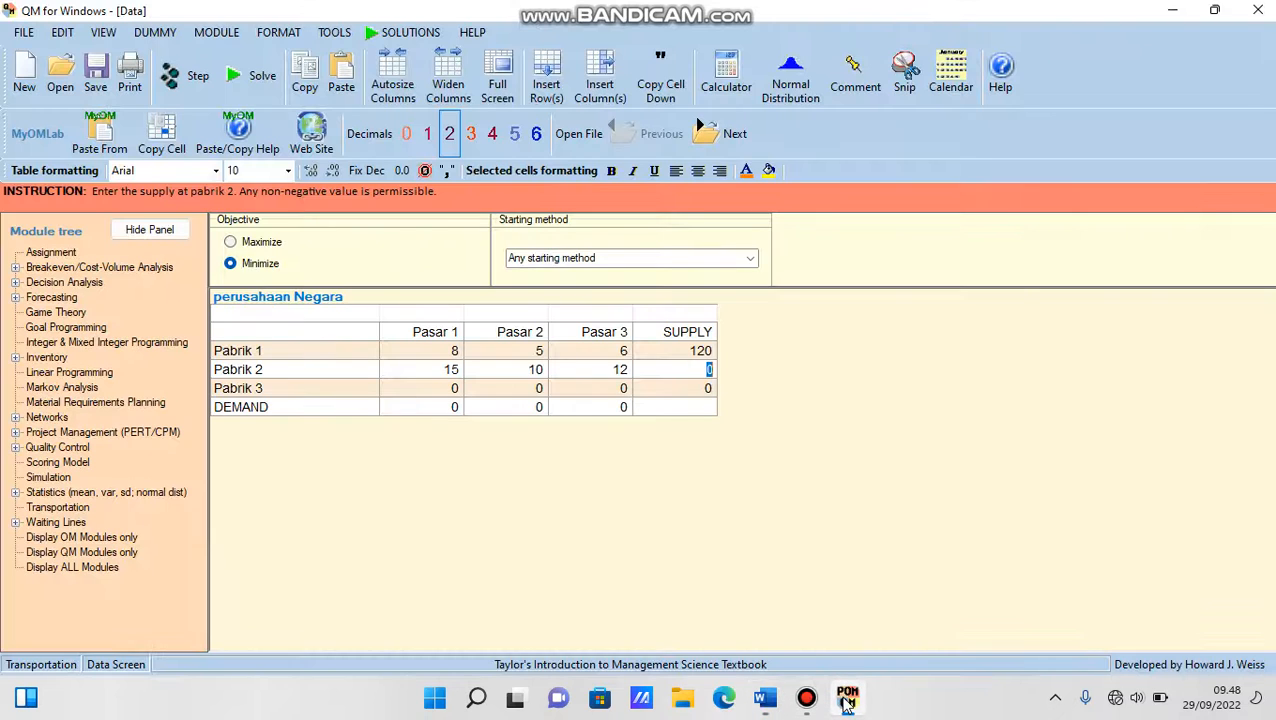
{"action": "type", "text": "50o"}
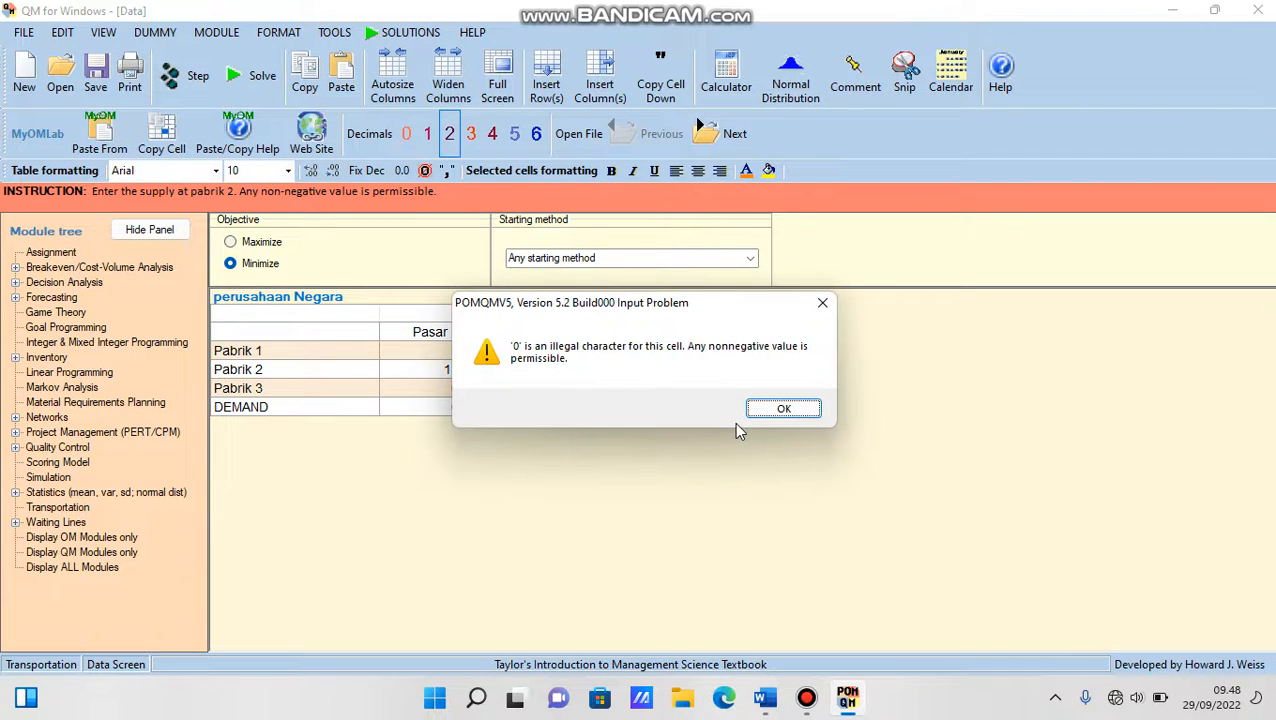
{"action": "left_click", "coordinate": [783, 409]}
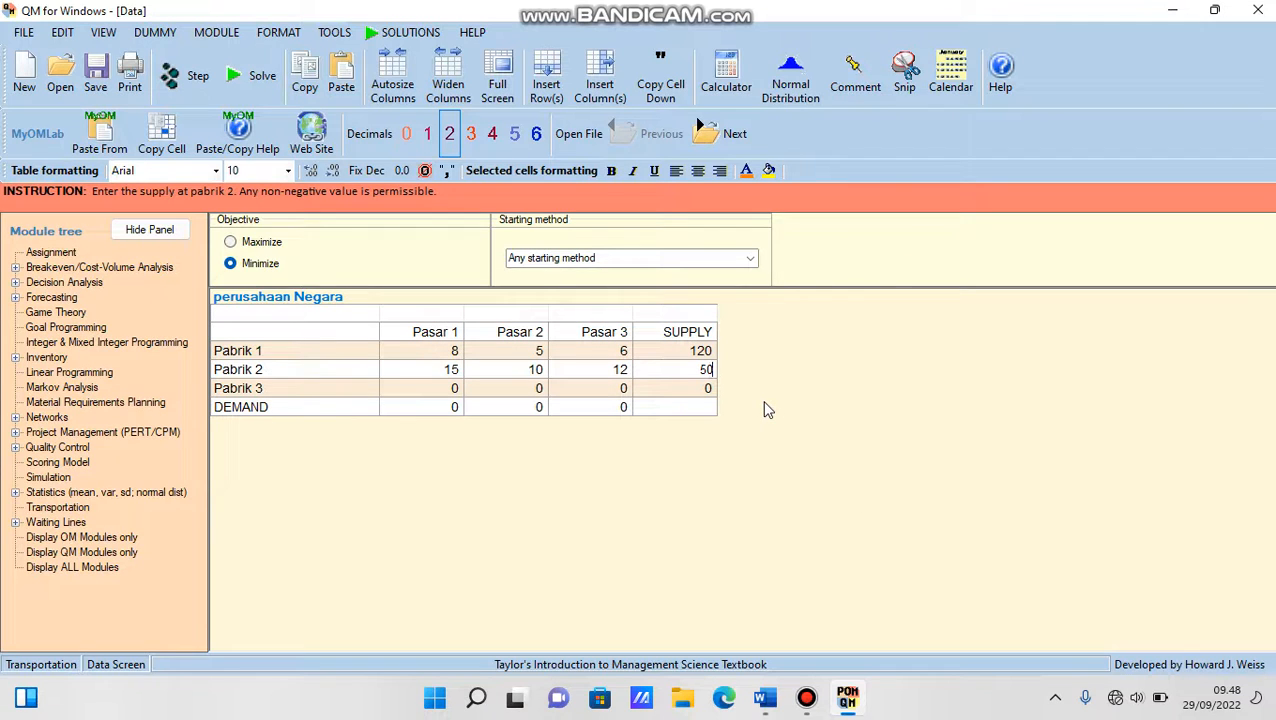
{"action": "type", "text": "8"}
Consult the Word table and set Pabrik 3's shipping costs in QM for Windows to 3 for Pasar 1 and 9 for Pasar 2.
{"action": "left_click", "coordinate": [455, 389]}
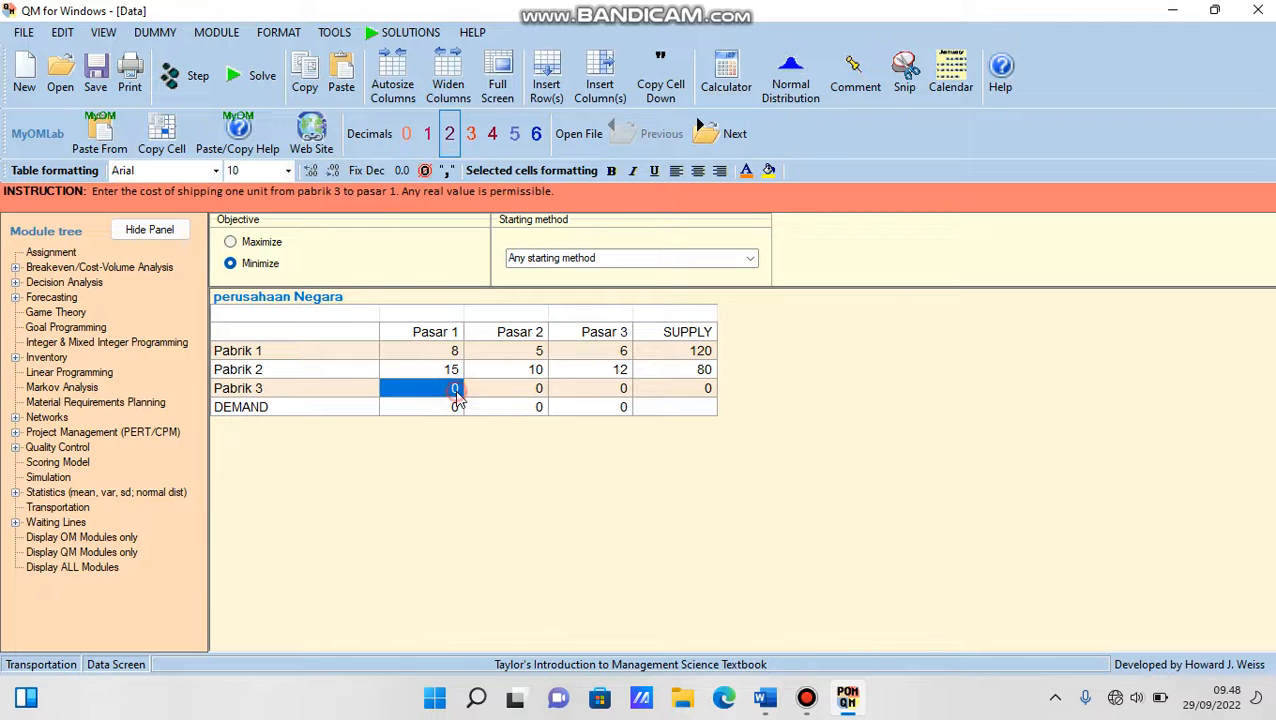
{"action": "left_click", "coordinate": [766, 700]}
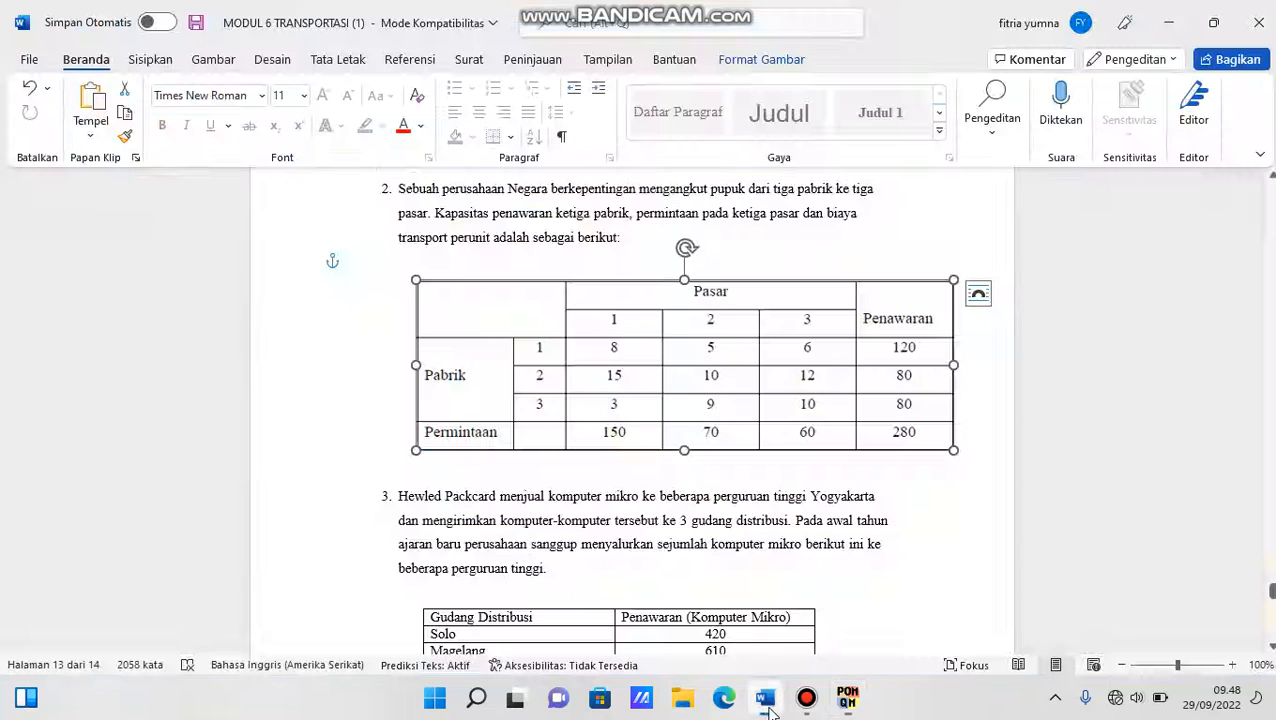
{"action": "left_click", "coordinate": [846, 700]}
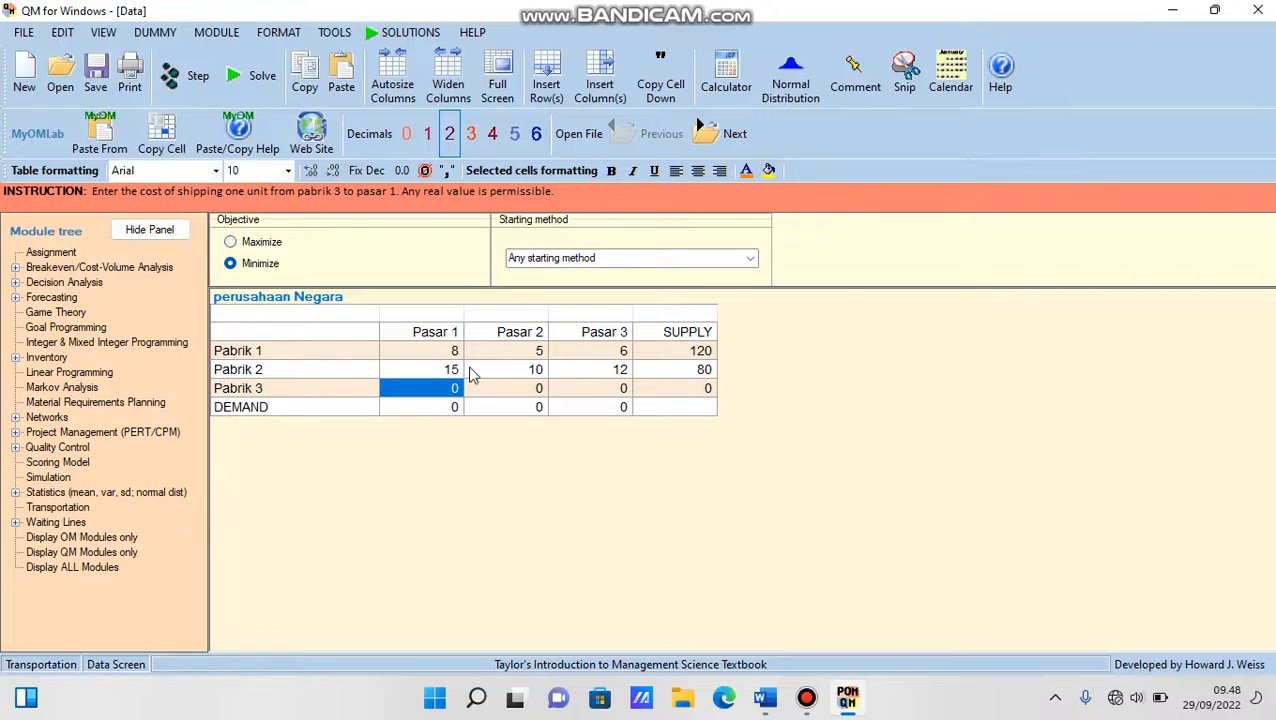
{"action": "double_click", "coordinate": [456, 389]}
{"action": "type", "text": "3"}
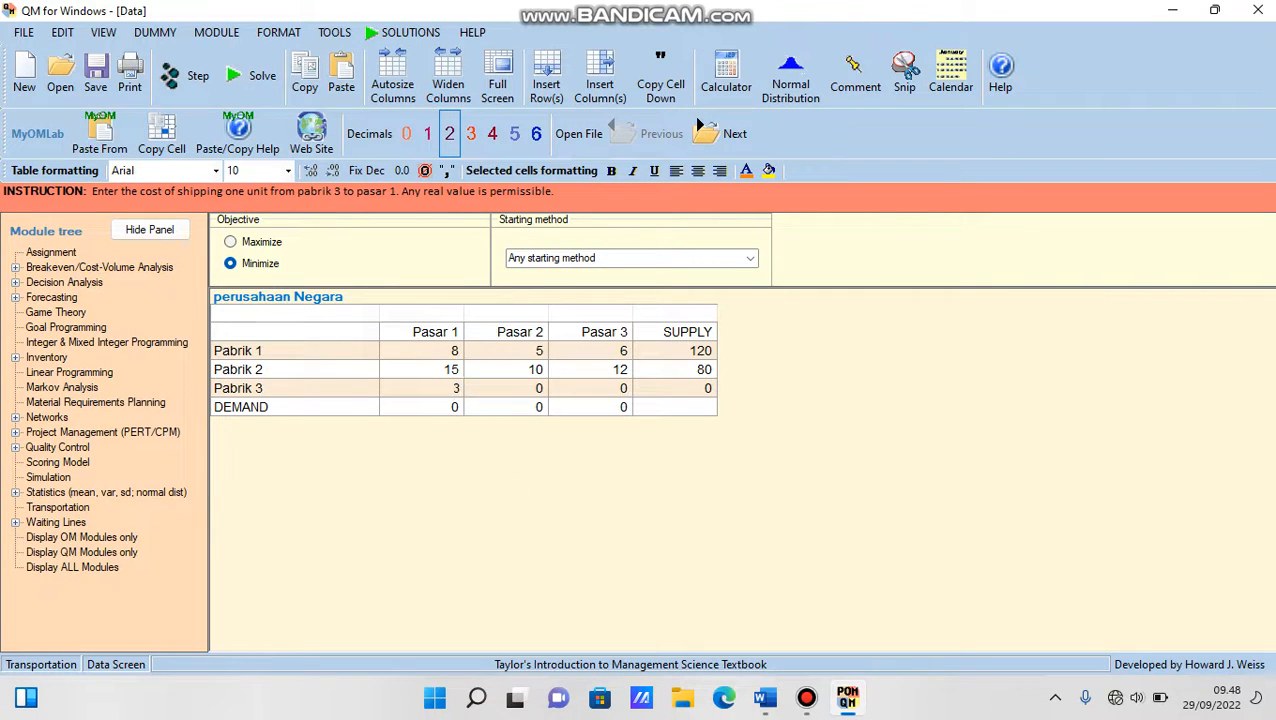
{"action": "left_click", "coordinate": [540, 389]}
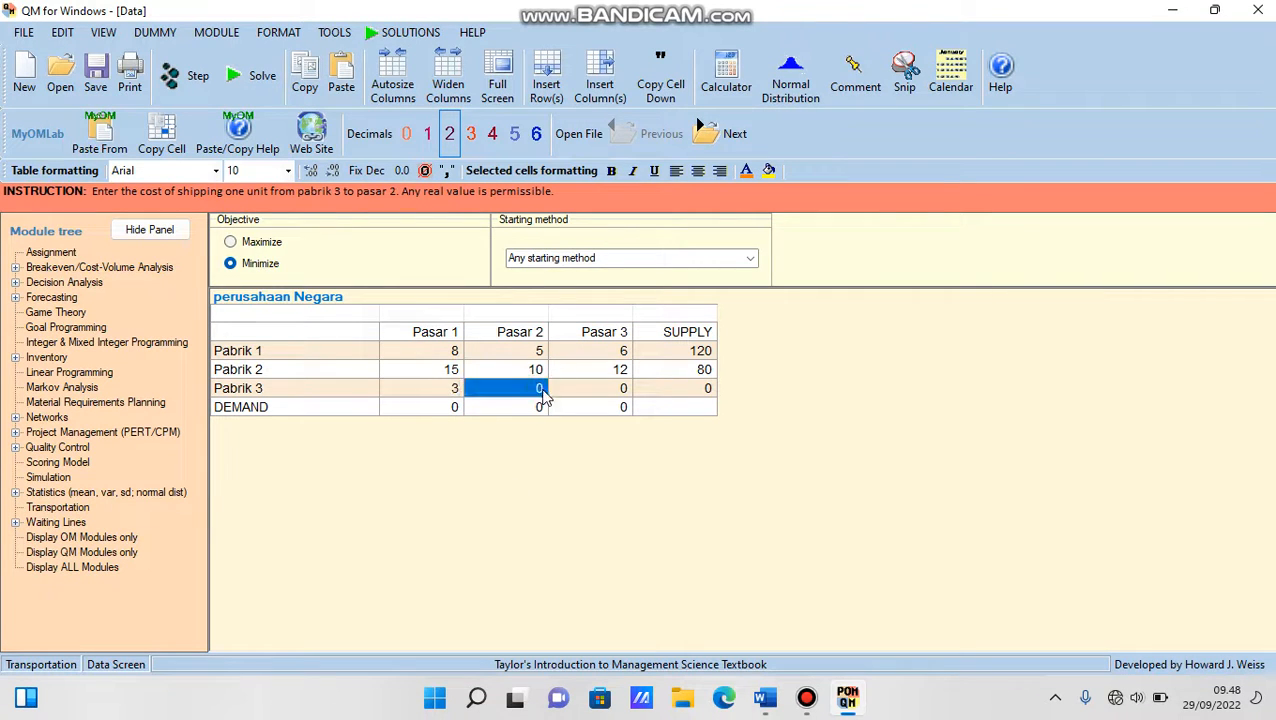
{"action": "double_click", "coordinate": [540, 389]}
{"action": "type", "text": "9"}
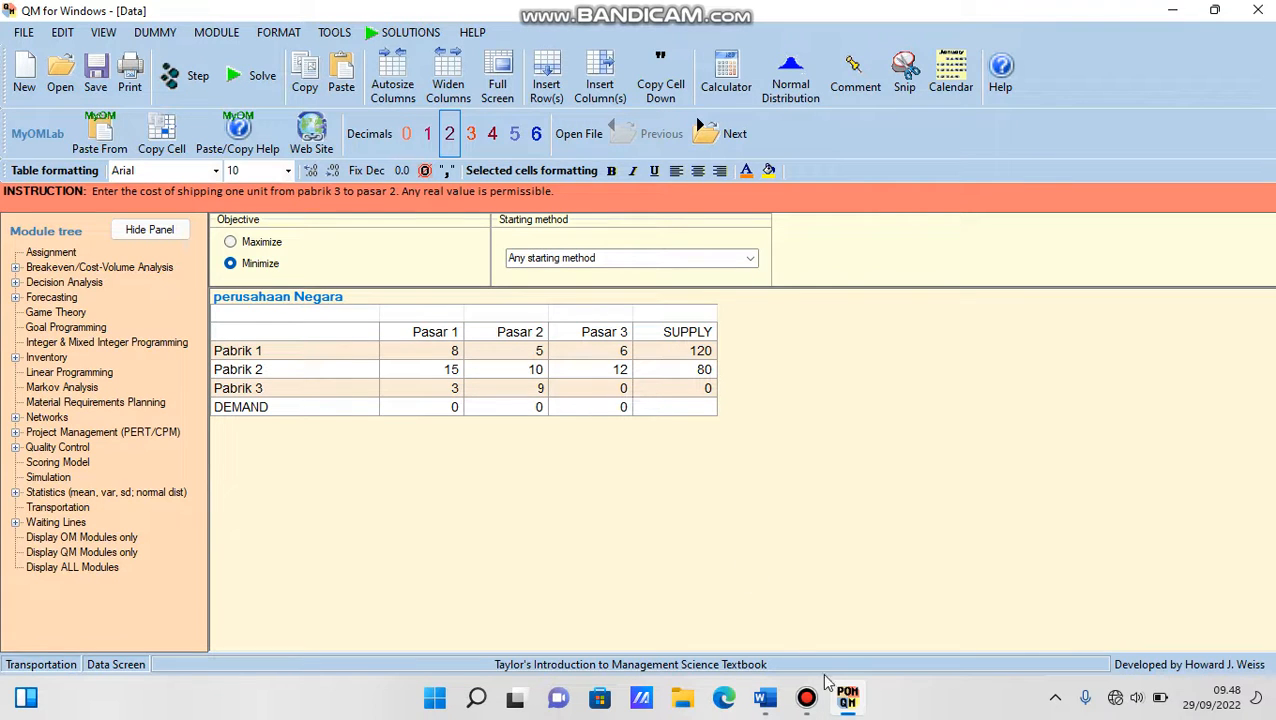
Check the Word table again and set Pabrik 3's cost to Pasar 3 to 10 and its supply to 80 in QM for Windows.
{"action": "left_click", "coordinate": [765, 697]}
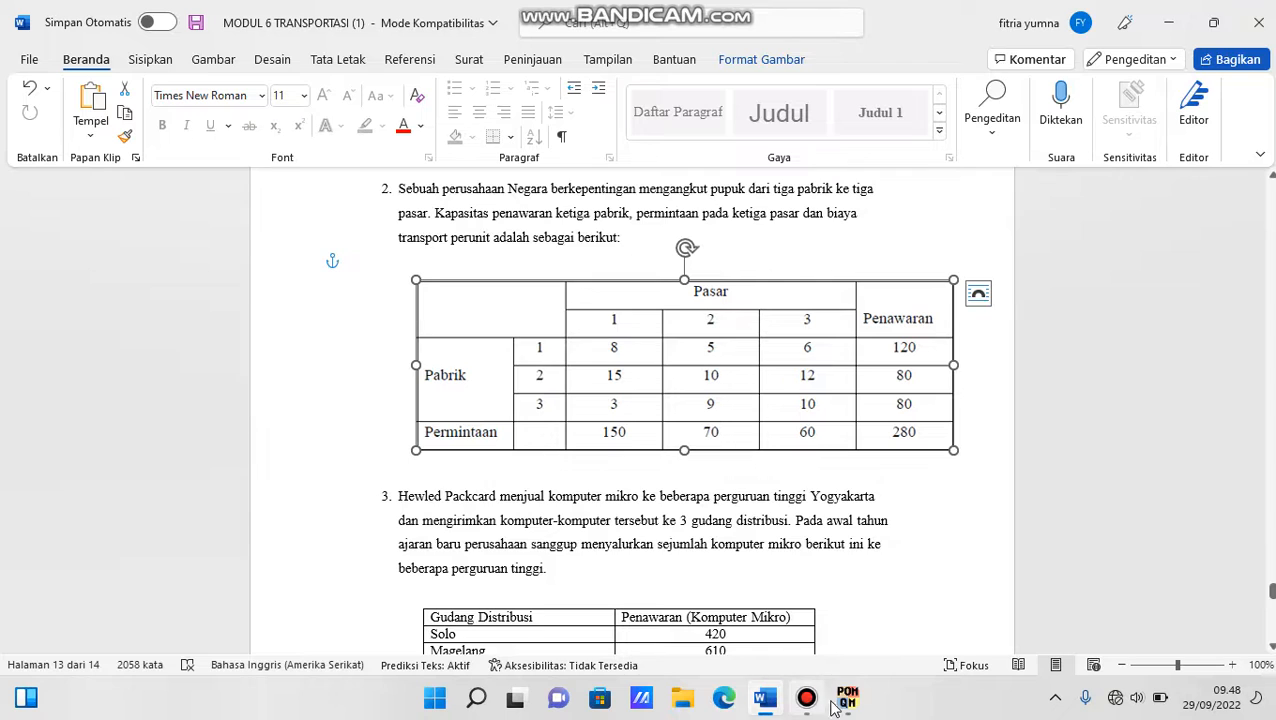
{"action": "left_click", "coordinate": [846, 698]}
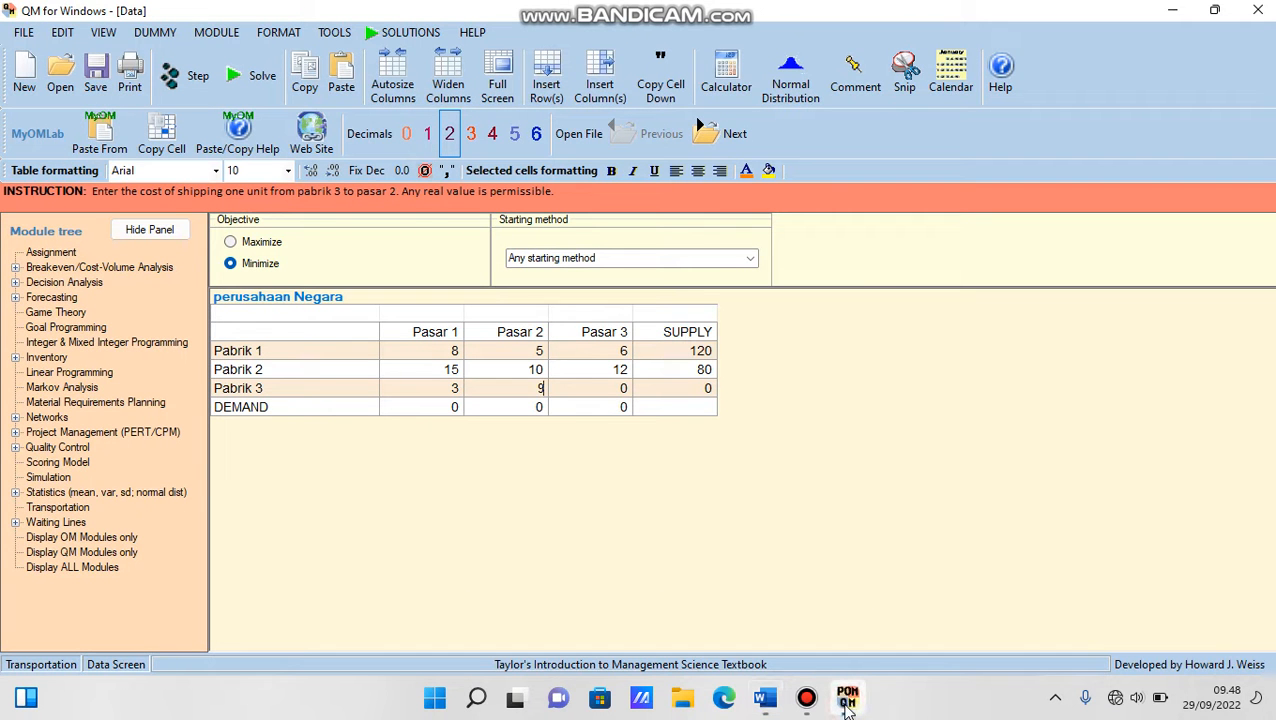
{"action": "left_click", "coordinate": [622, 391]}
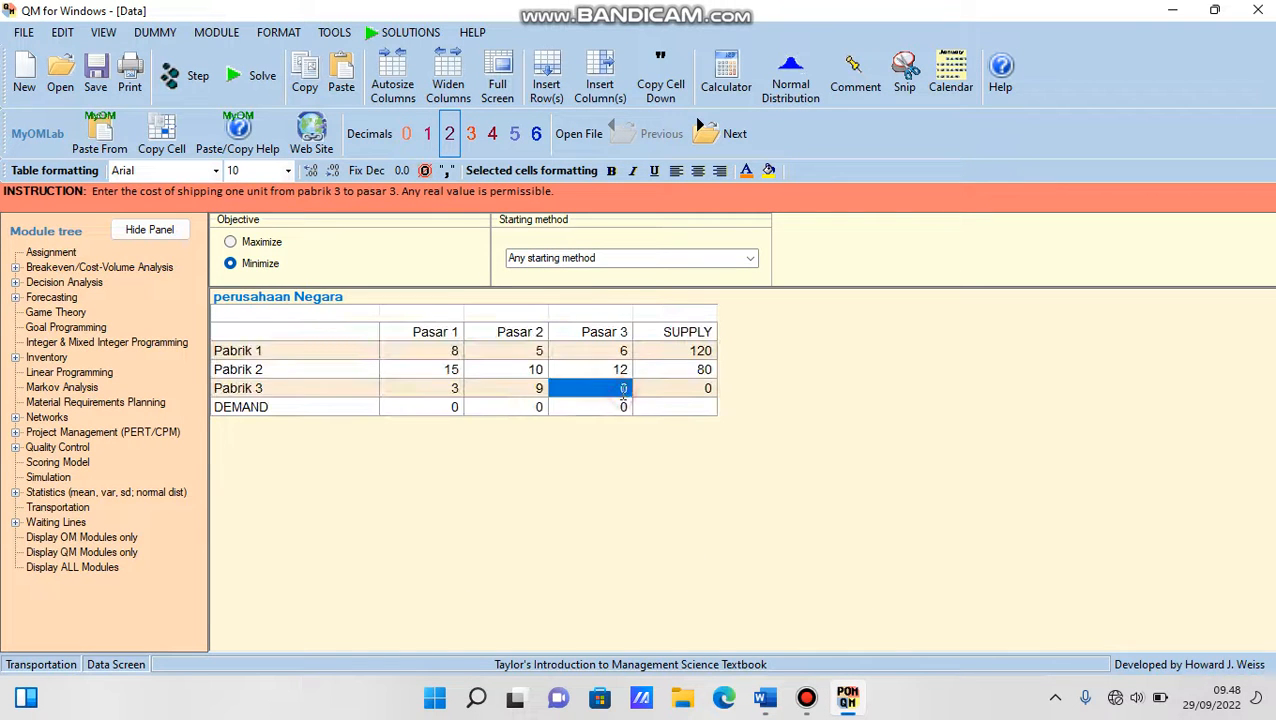
{"action": "left_click", "coordinate": [623, 395]}
{"action": "type", "text": "10"}
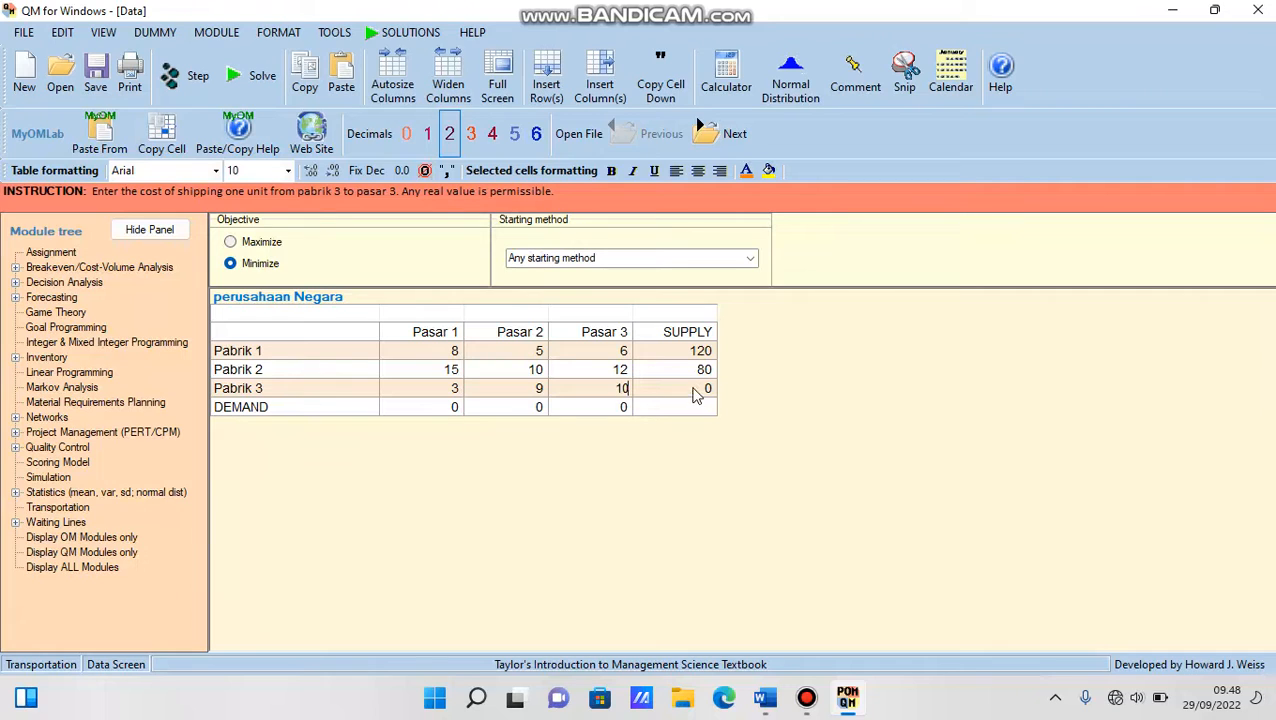
{"action": "left_click", "coordinate": [707, 392]}
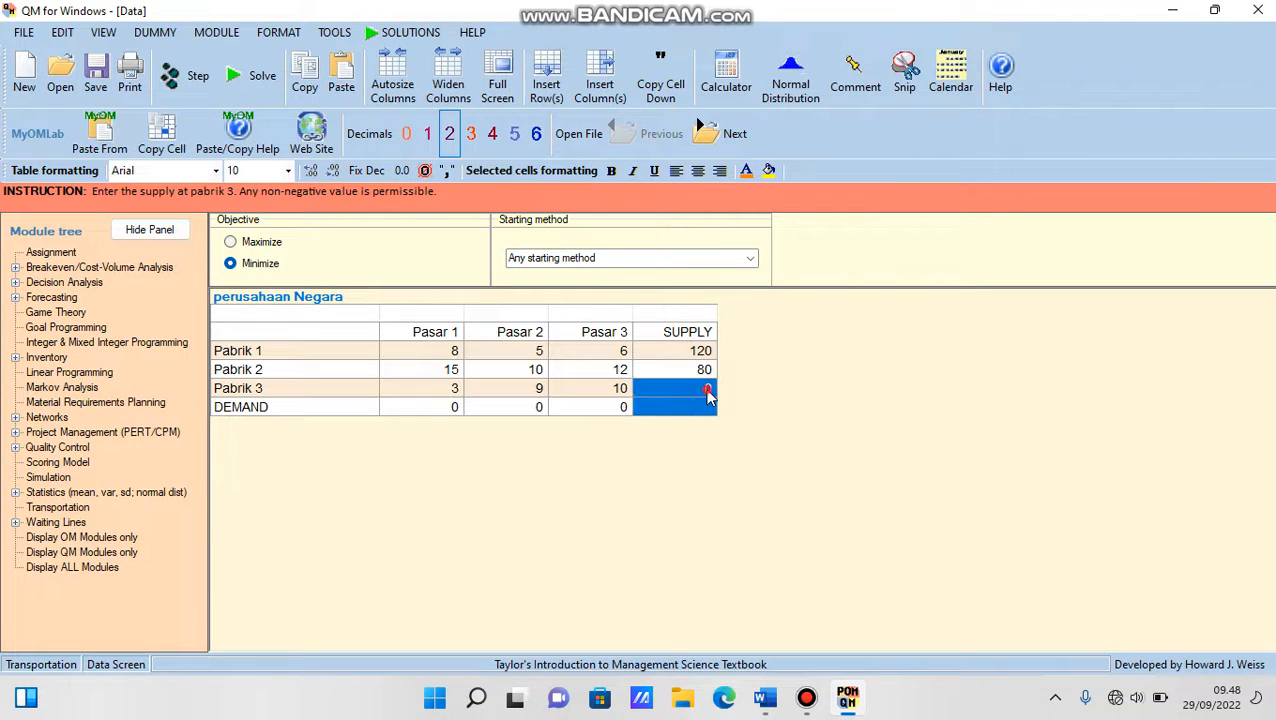
{"action": "left_click", "coordinate": [707, 393]}
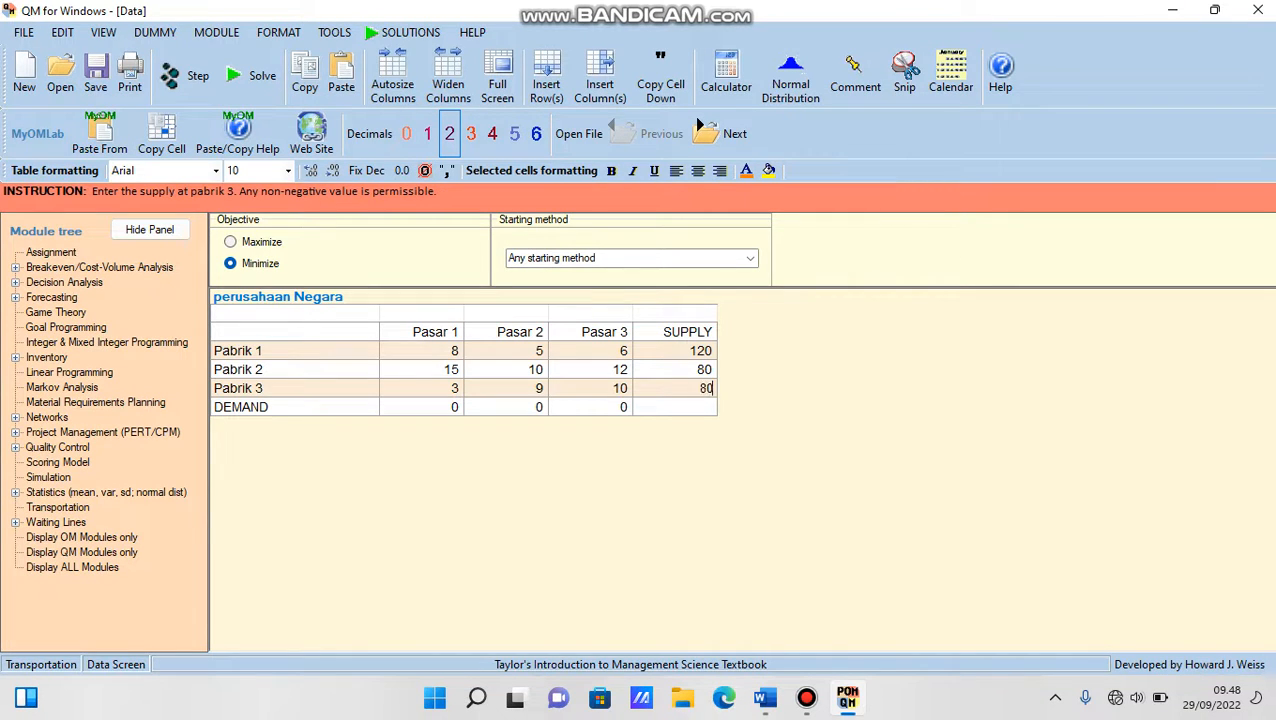
Look up the demand row in Word's problem 2 table and set Pasar 1's demand to 150 in QM for Windows.
{"action": "left_click", "coordinate": [770, 698]}
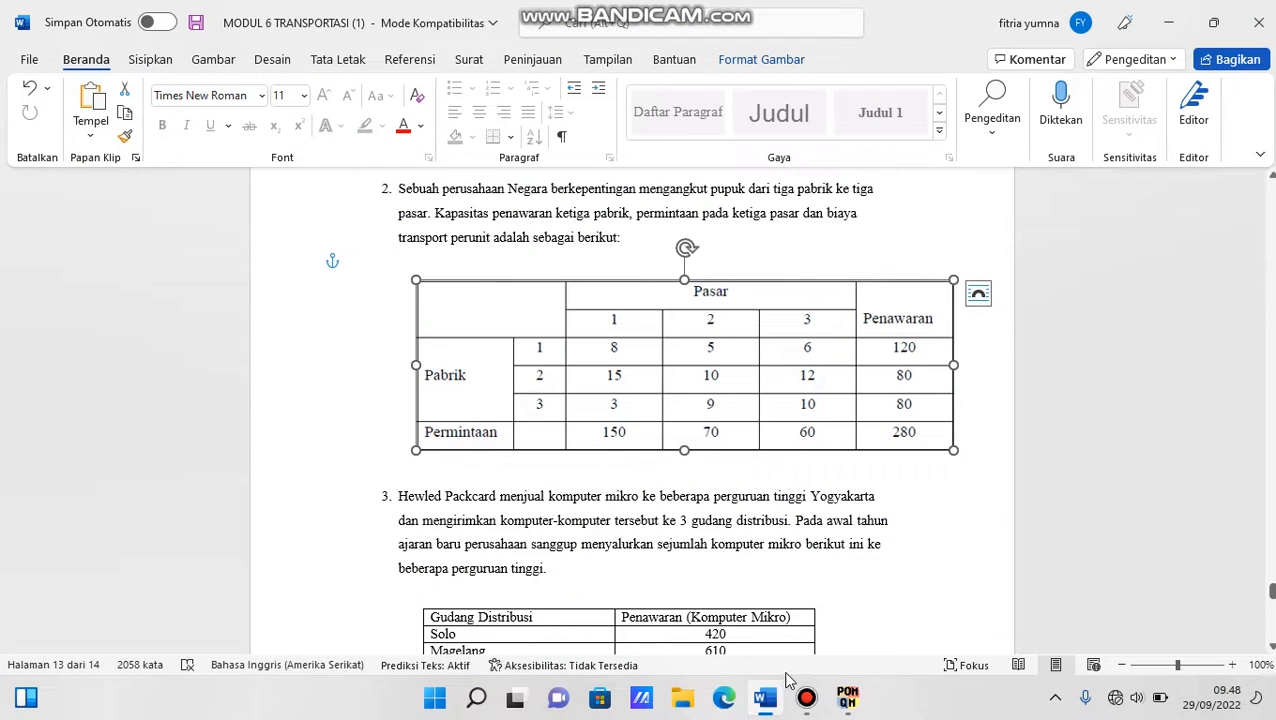
{"action": "left_click", "coordinate": [847, 697]}
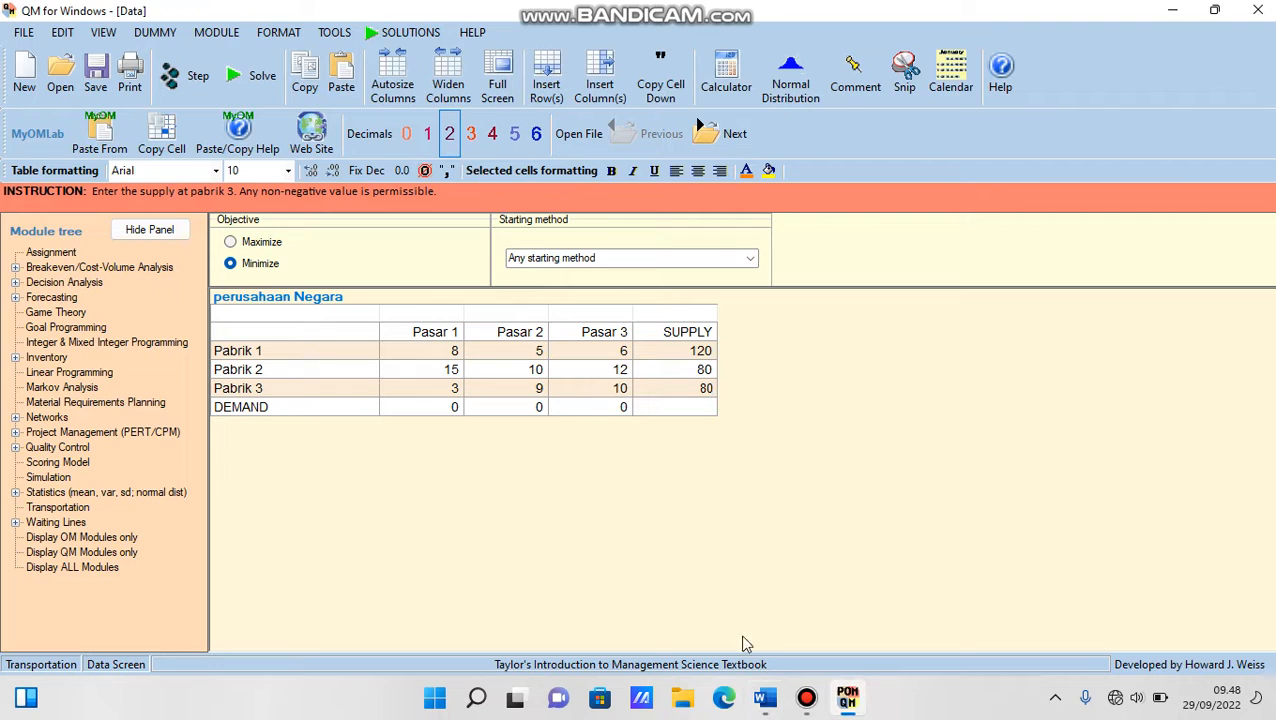
{"action": "left_click", "coordinate": [453, 407]}
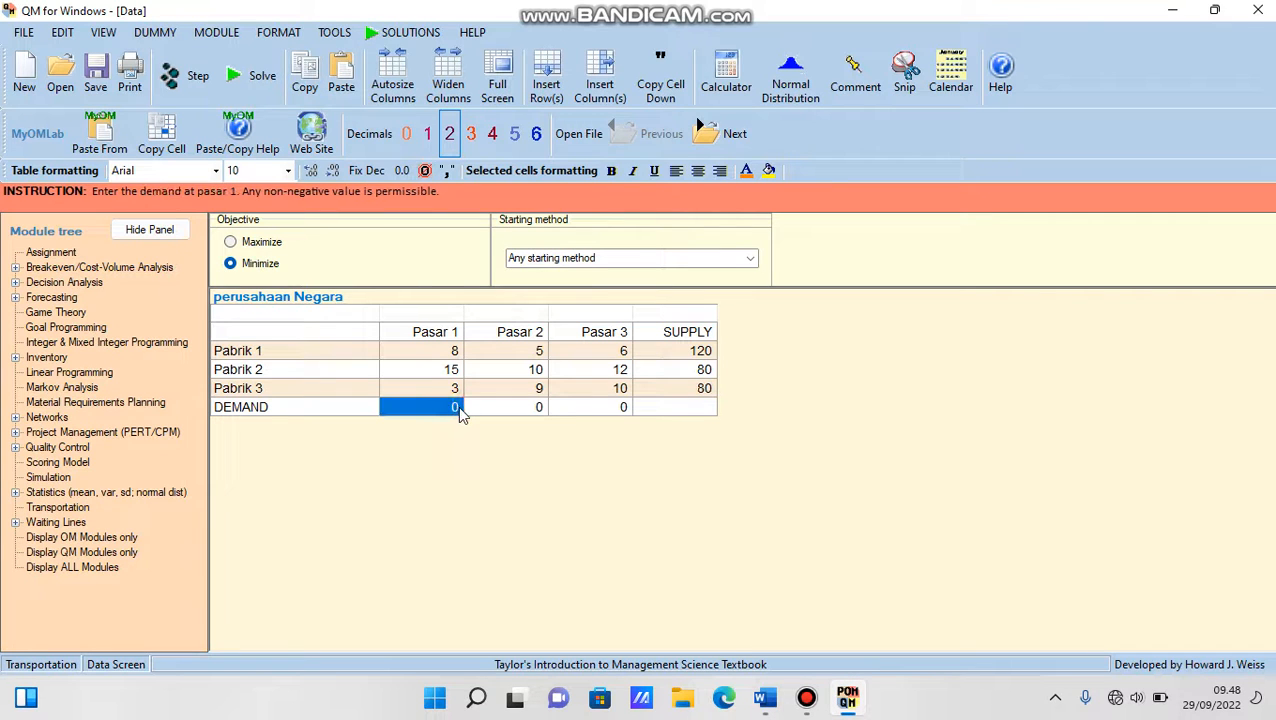
{"action": "left_click", "coordinate": [460, 410]}
{"action": "type", "text": "150"}
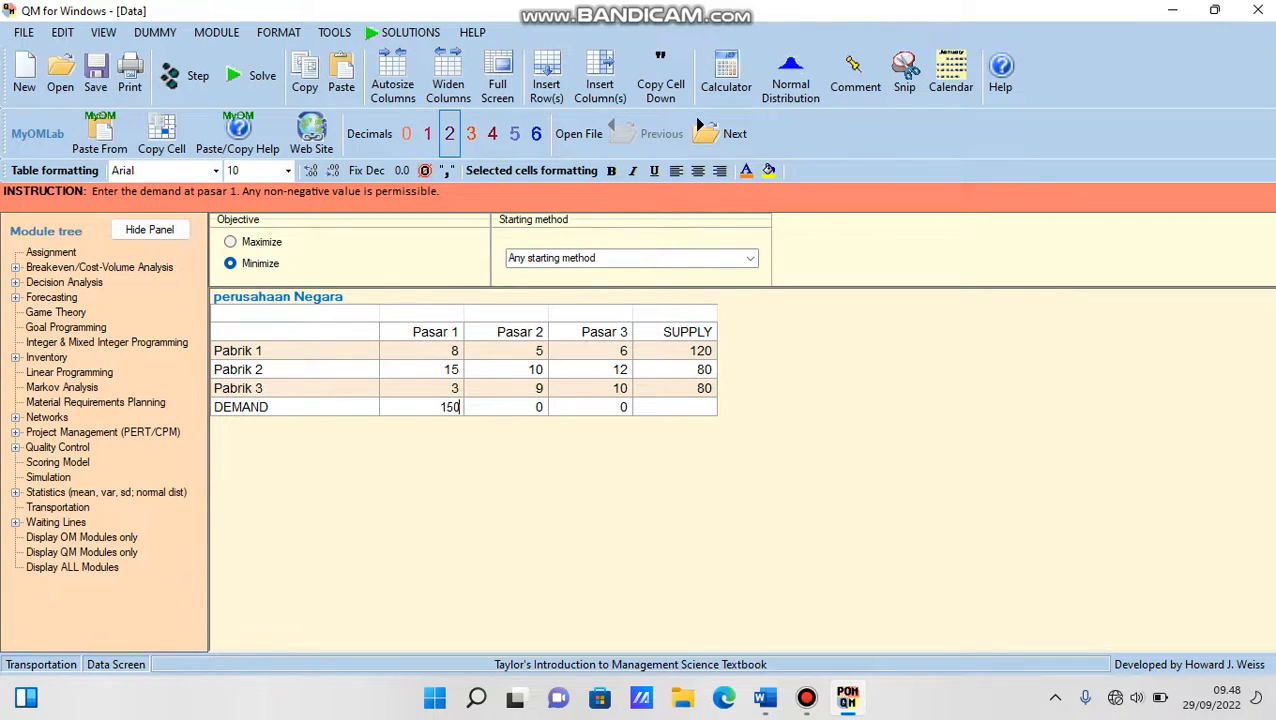
Check the demand row in the Word table and set the demand to 70 for Pasar 2 and 60 for Pasar 3 in QM for Windows.
{"action": "left_click", "coordinate": [537, 408]}
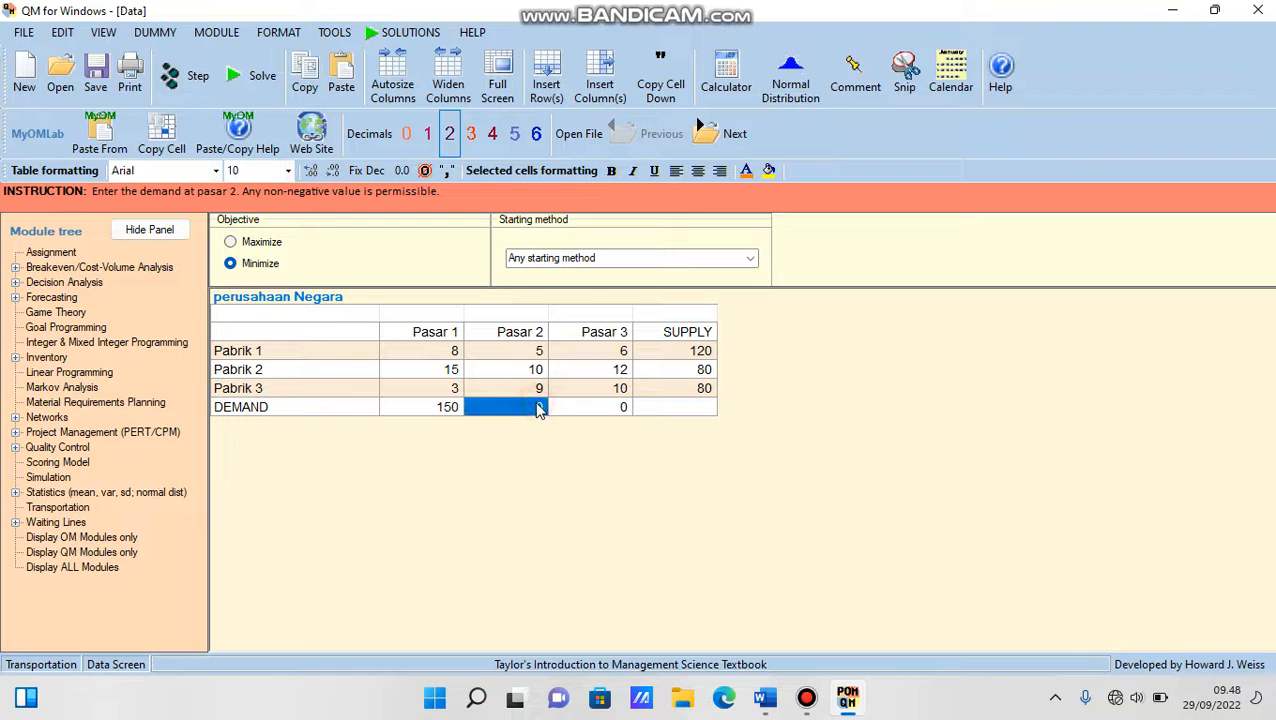
{"action": "left_click", "coordinate": [537, 408]}
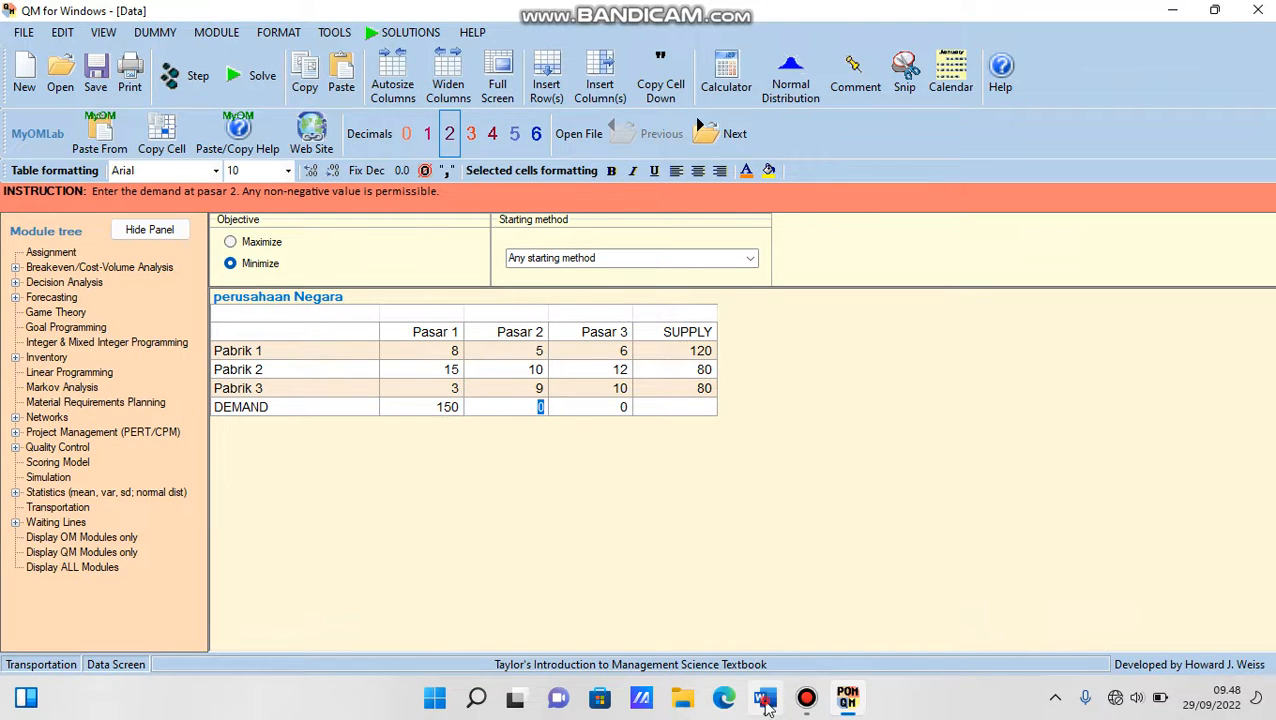
{"action": "left_click", "coordinate": [765, 697]}
{"action": "left_click", "coordinate": [847, 697]}
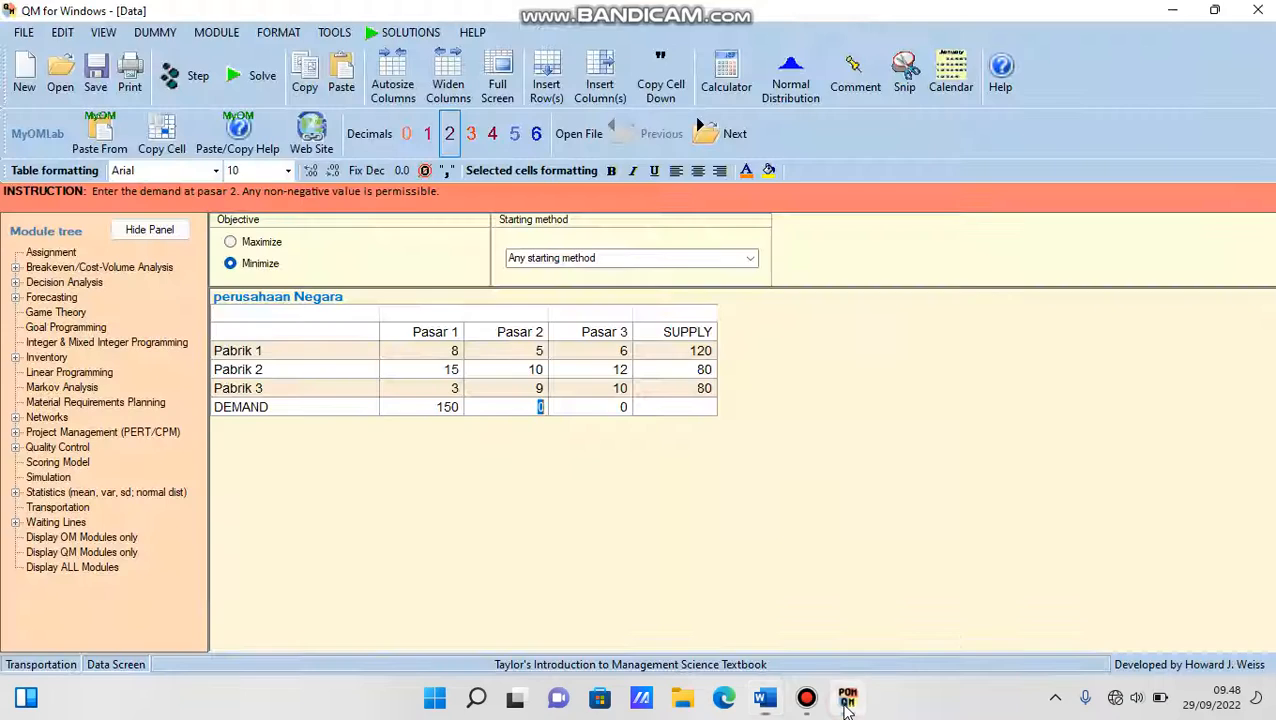
{"action": "type", "text": "70"}
{"action": "left_click", "coordinate": [621, 403]}
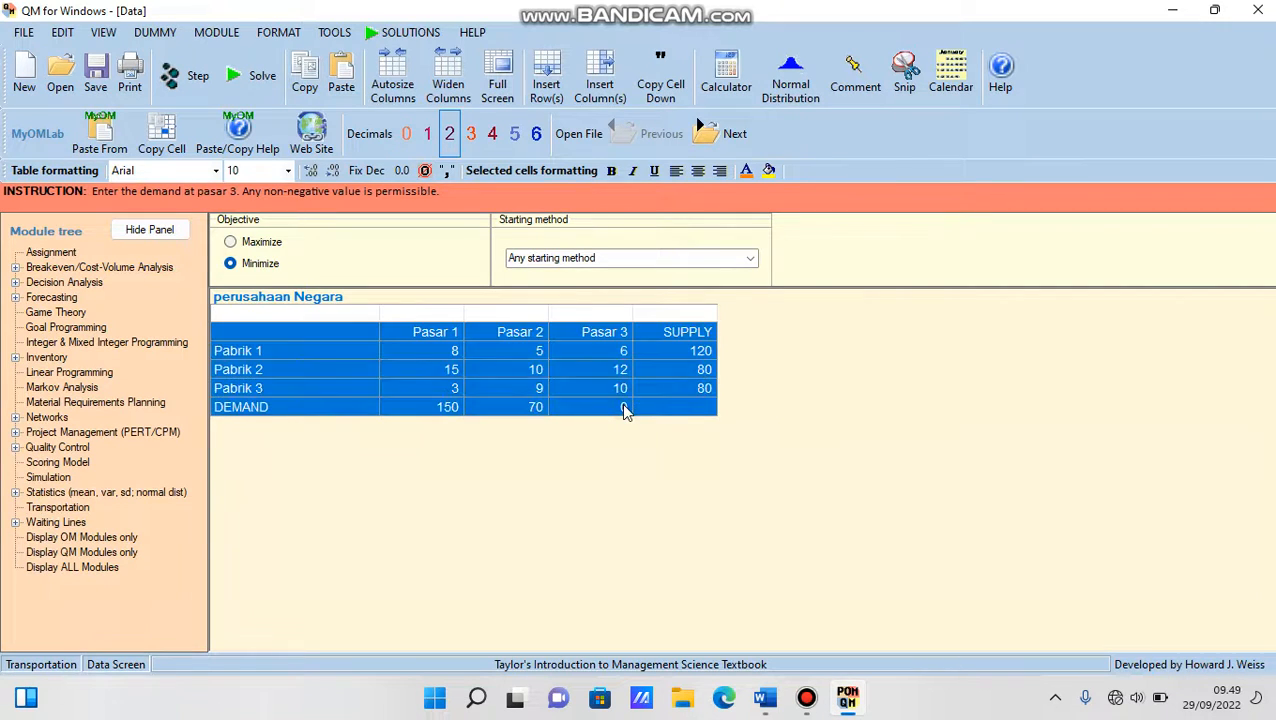
{"action": "left_click", "coordinate": [624, 405]}
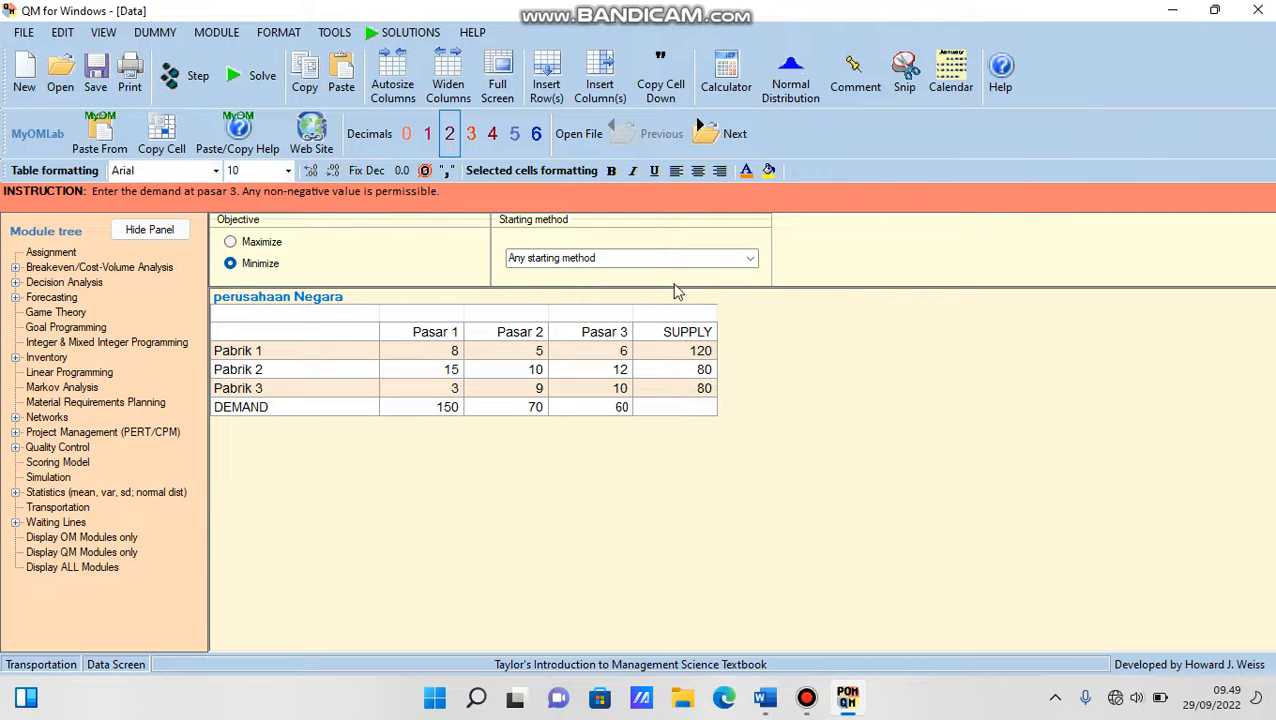
Solve the transportation problem with Vogel's Approximation Method as the starting method and show the Transportation Results.
{"action": "left_click", "coordinate": [750, 258]}
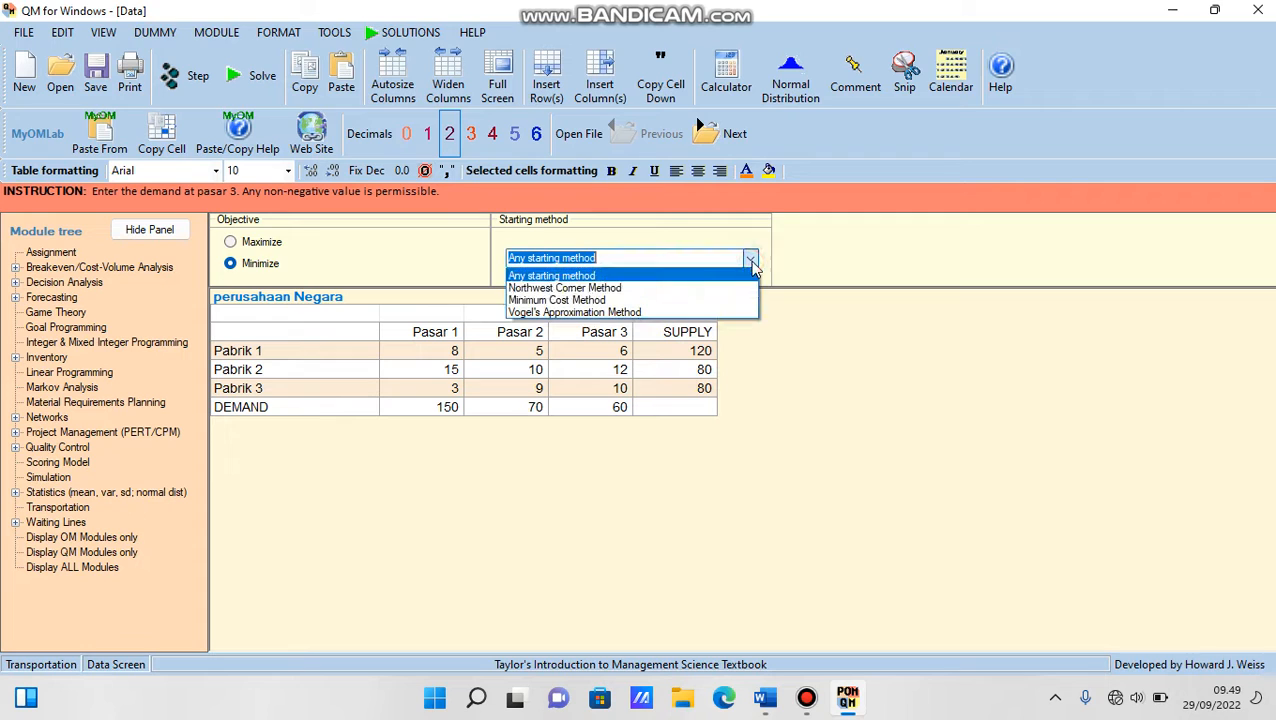
{"action": "left_click", "coordinate": [660, 313]}
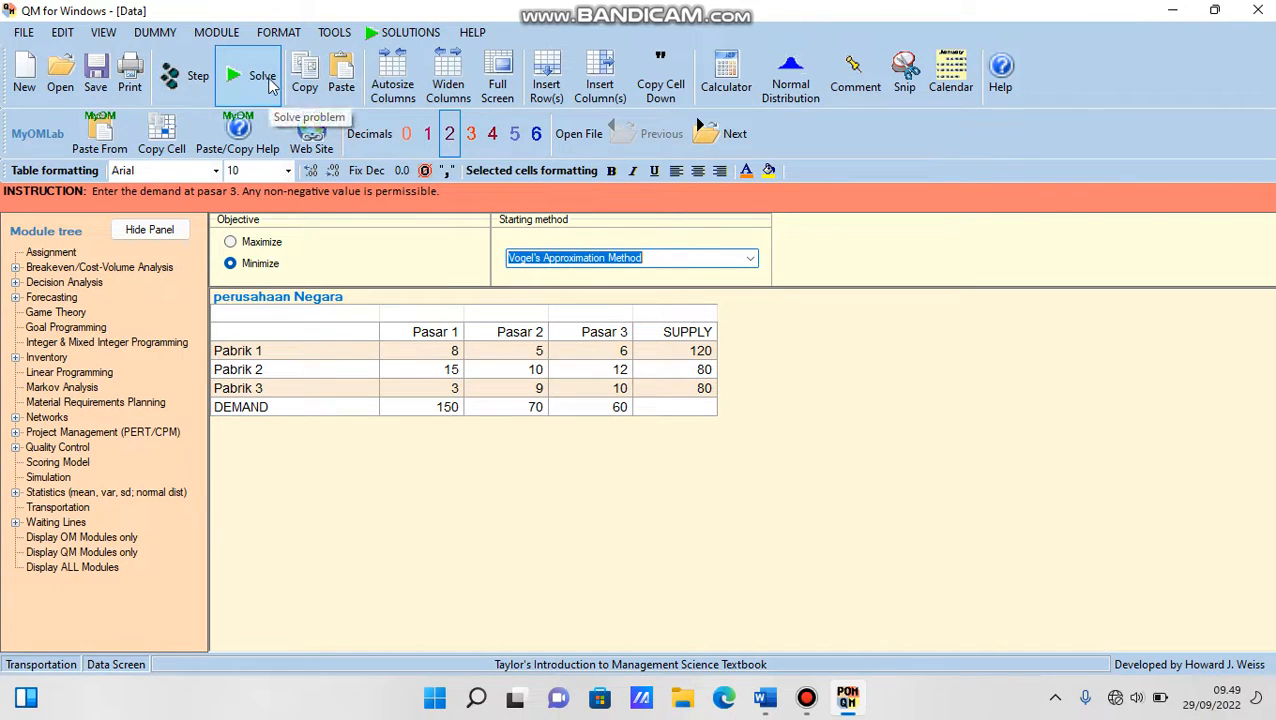
{"action": "left_click", "coordinate": [268, 86]}
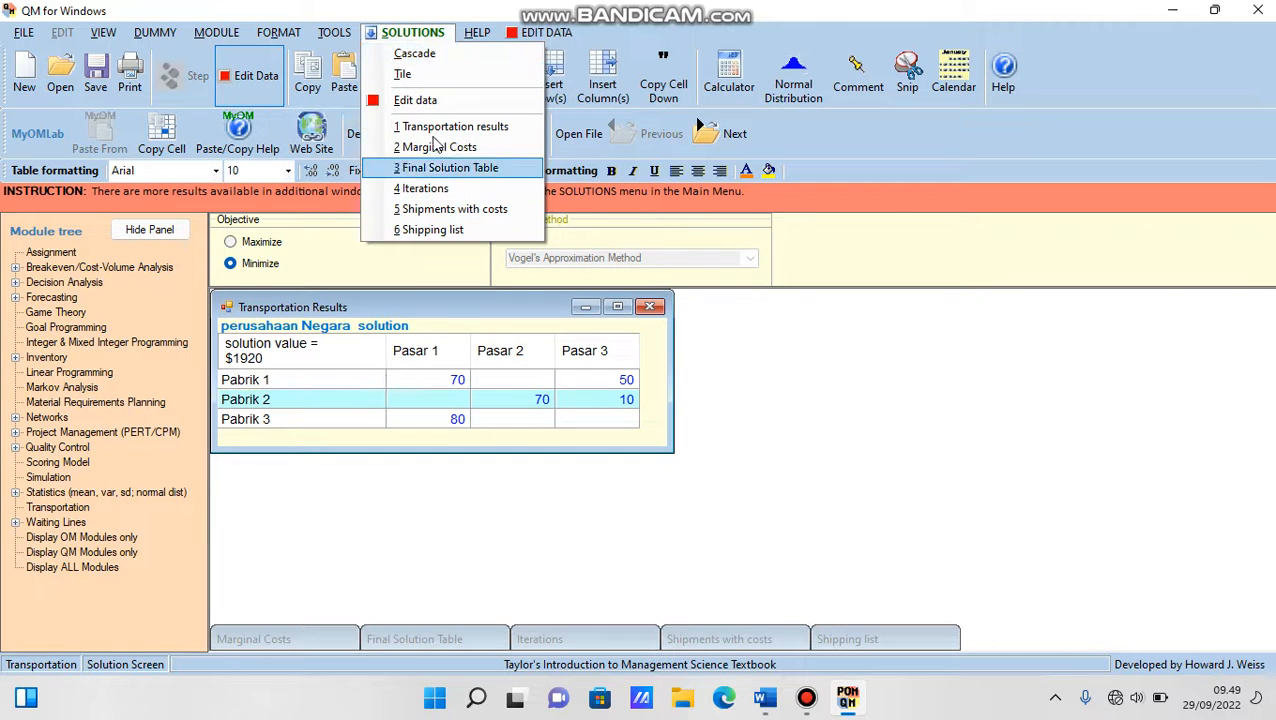
{"action": "left_click", "coordinate": [434, 130]}
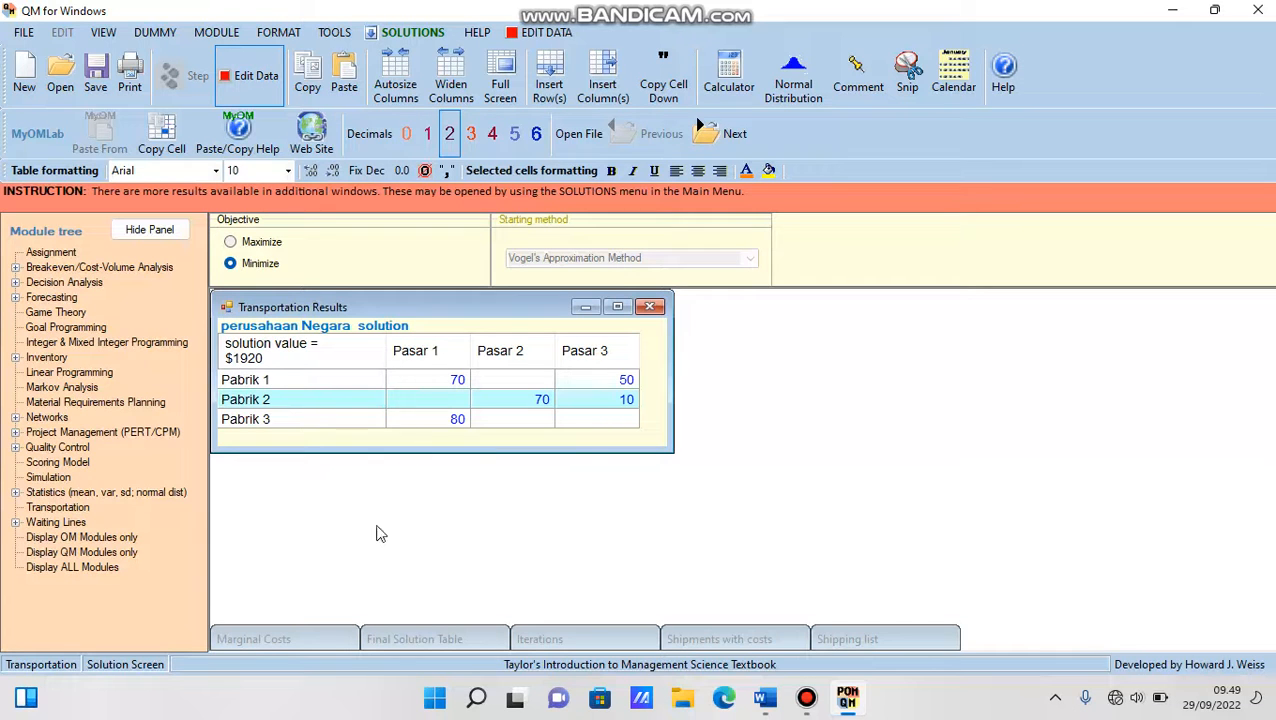
Open the Marginal Costs results and check them against the problem 2 table in Word, returning to QM for Windows.
{"action": "left_click", "coordinate": [336, 637]}
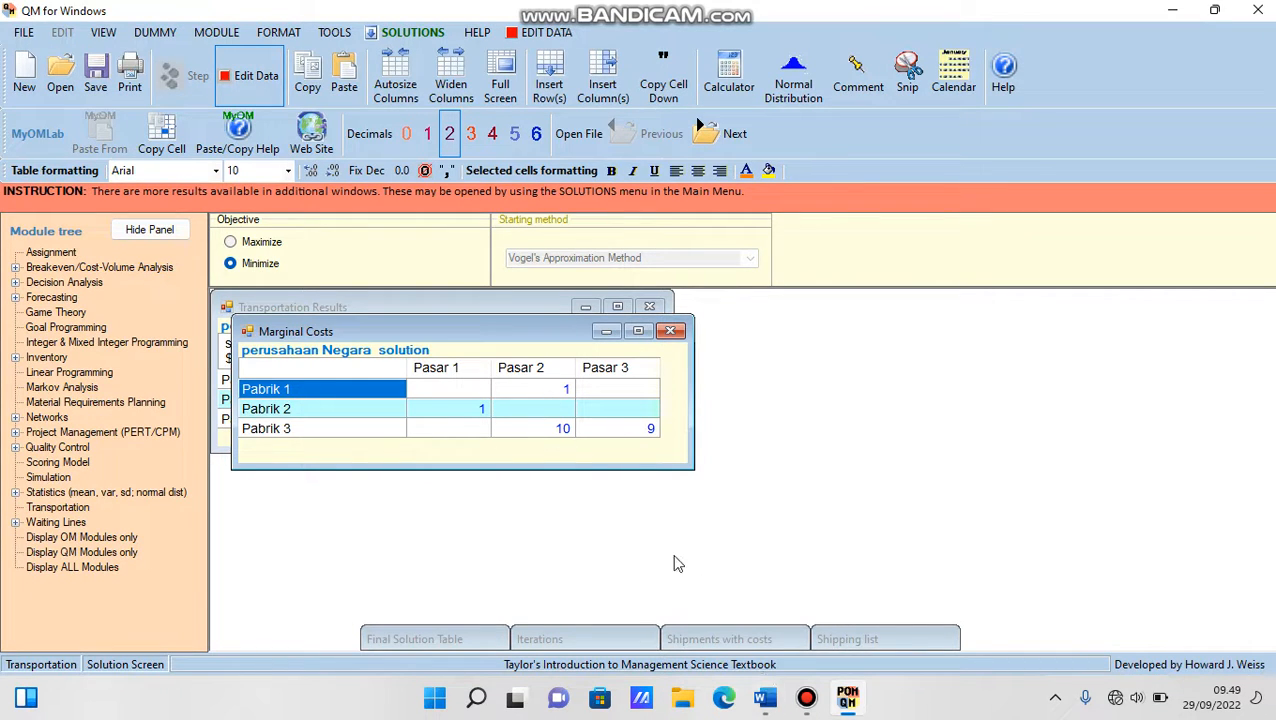
{"action": "left_click", "coordinate": [768, 703]}
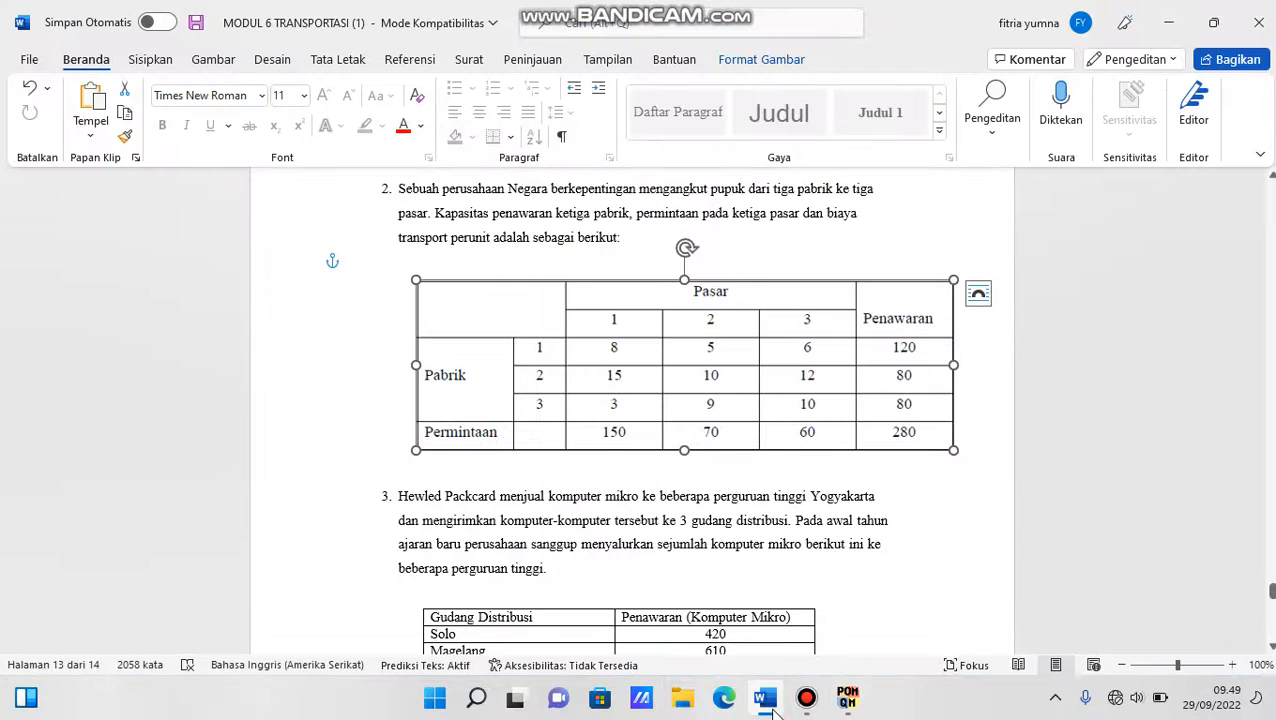
{"action": "left_click", "coordinate": [847, 697]}
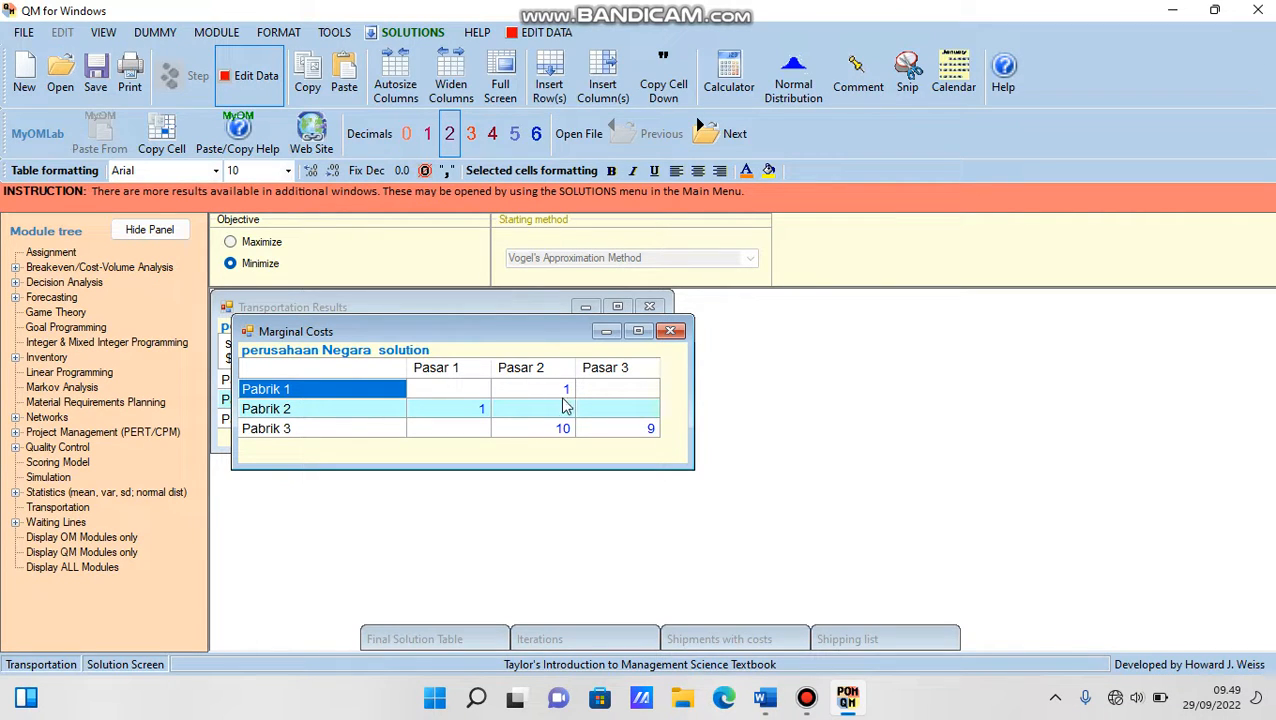
Review the remaining solution windows in order: Final Solution Table, Iterations, Shipments with costs and Shipping list.
{"action": "left_click", "coordinate": [456, 636]}
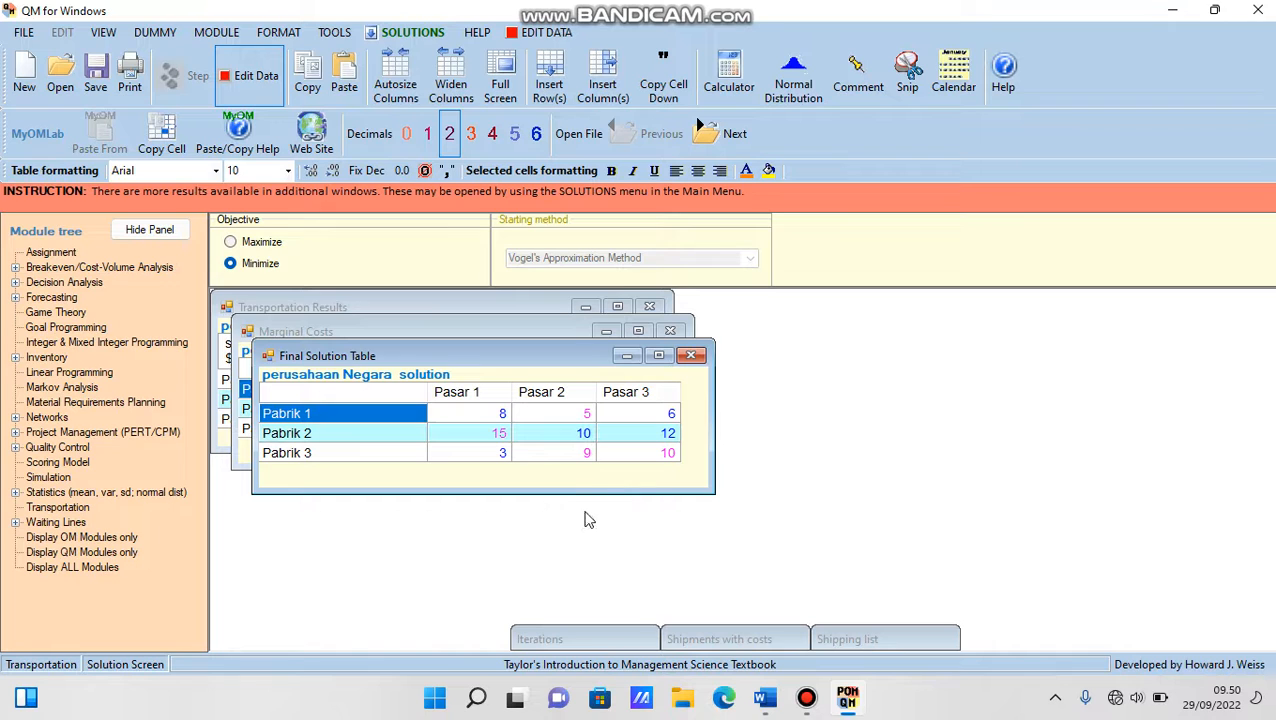
{"action": "left_click", "coordinate": [620, 637]}
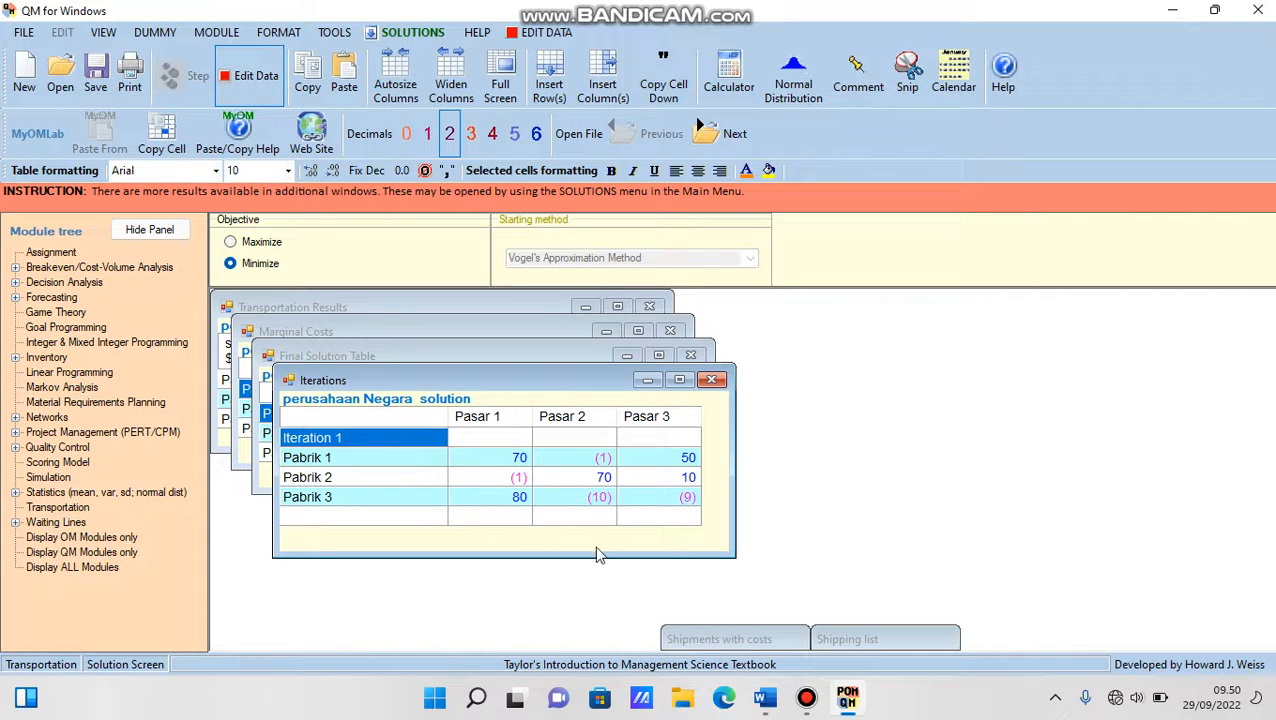
{"action": "left_click", "coordinate": [706, 639]}
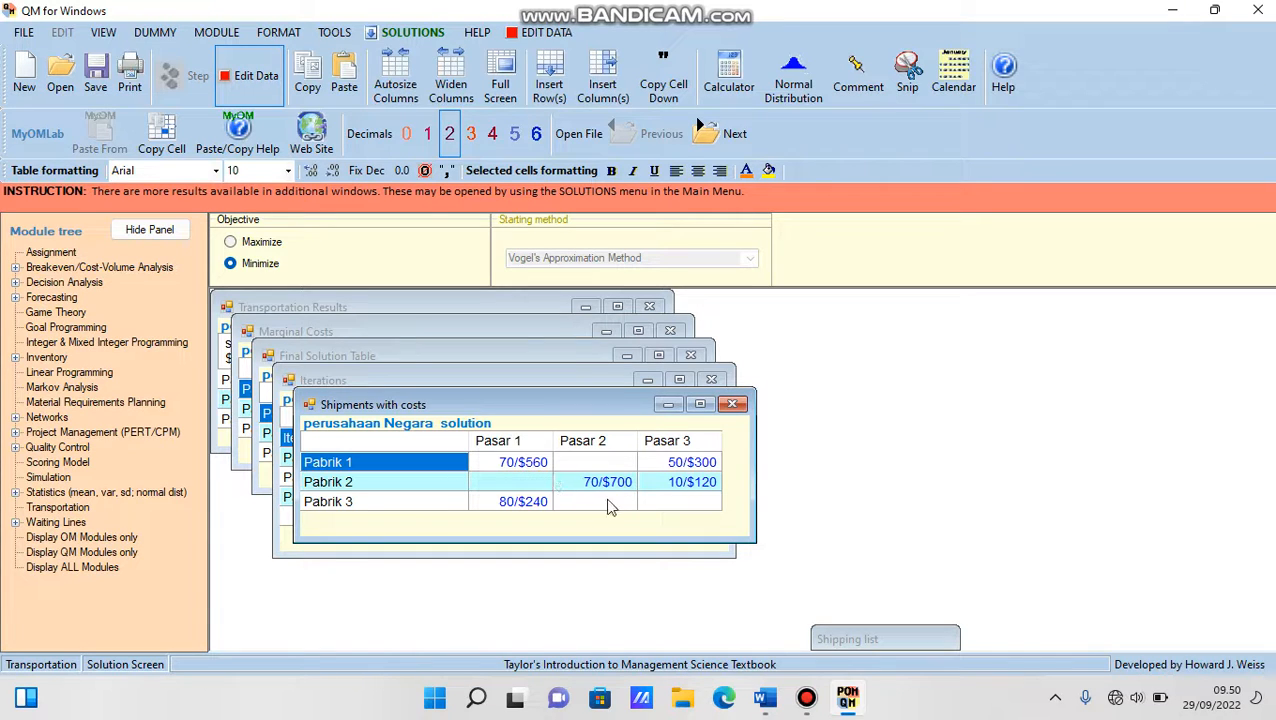
{"action": "left_click", "coordinate": [859, 642]}
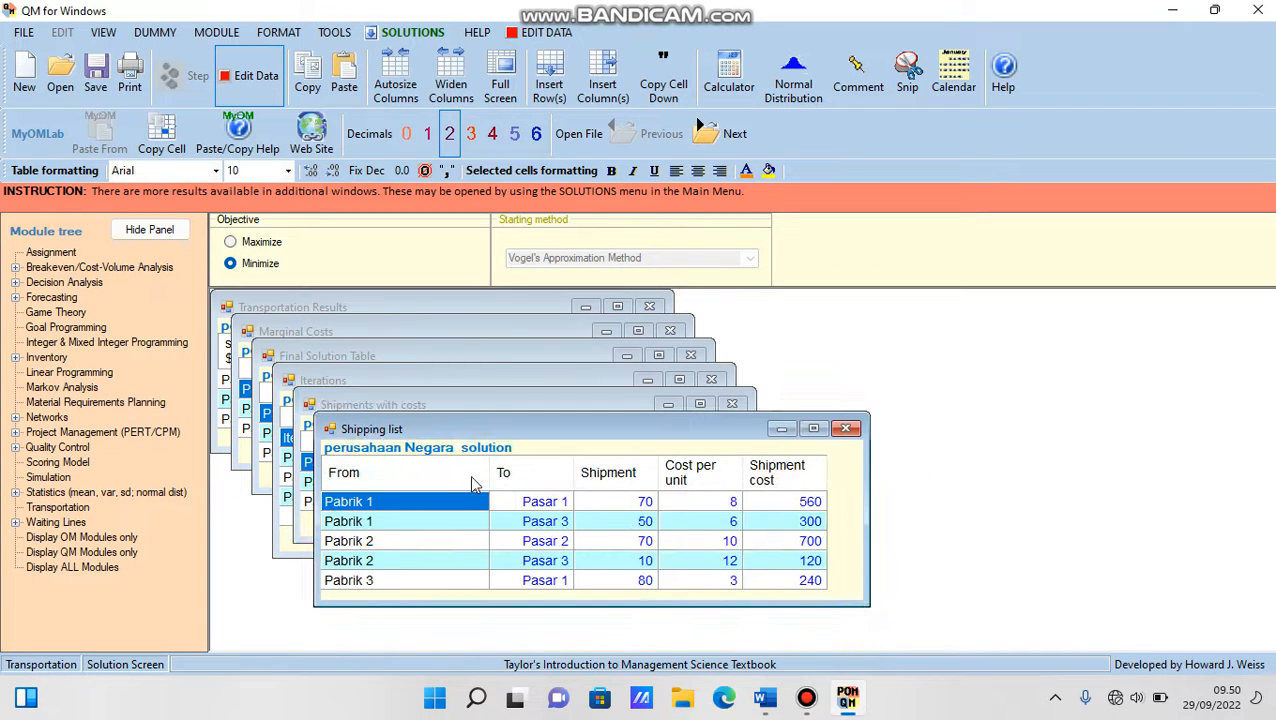